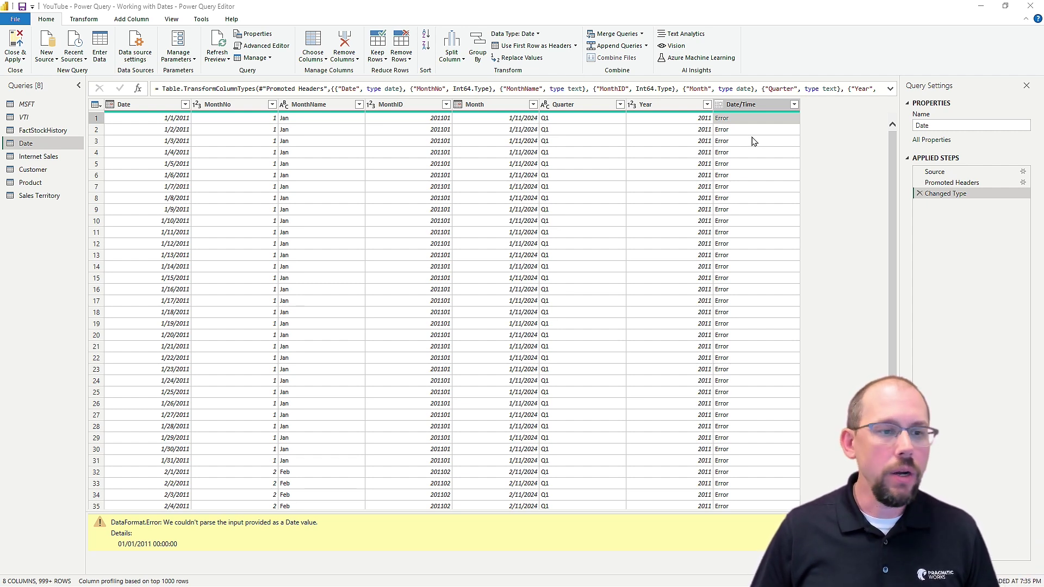
Expand the formula bar to show the full Changed Type expression for the Date query.
click(890, 89)
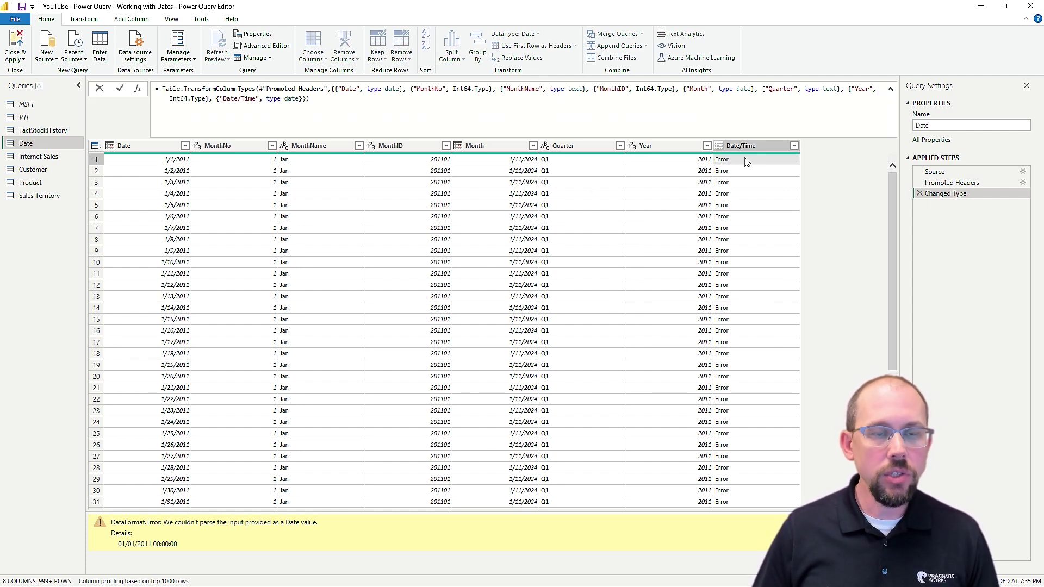
Change the Date/Time type in the Changed Type formula from date to text.
double_click(292, 98)
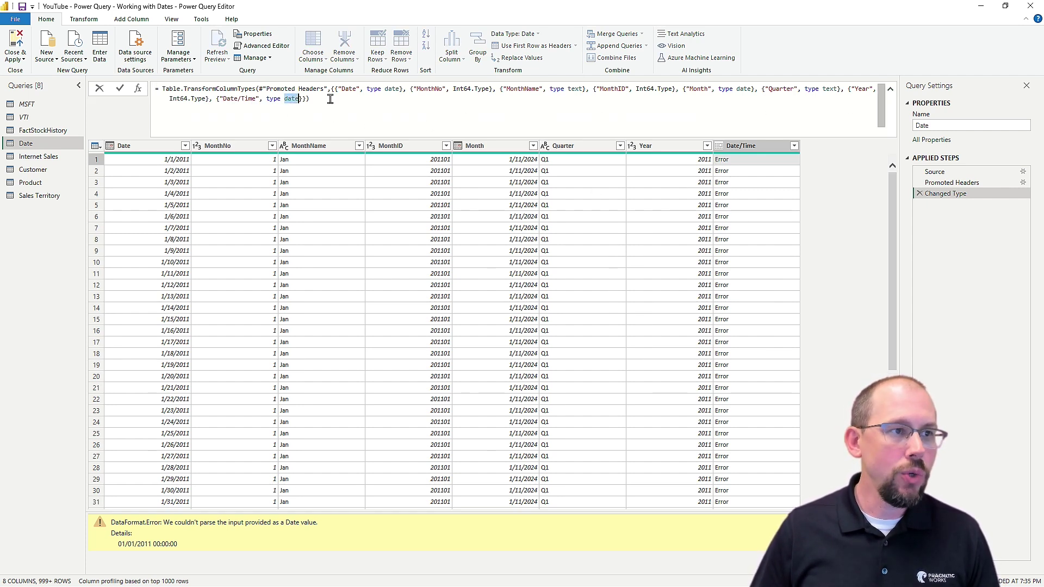
text(text)
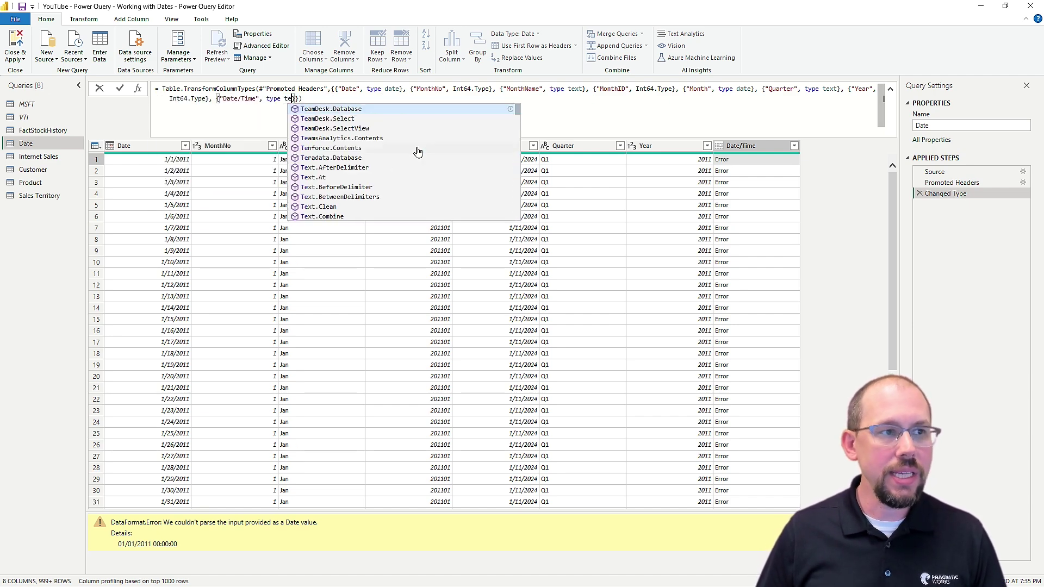
click(599, 121)
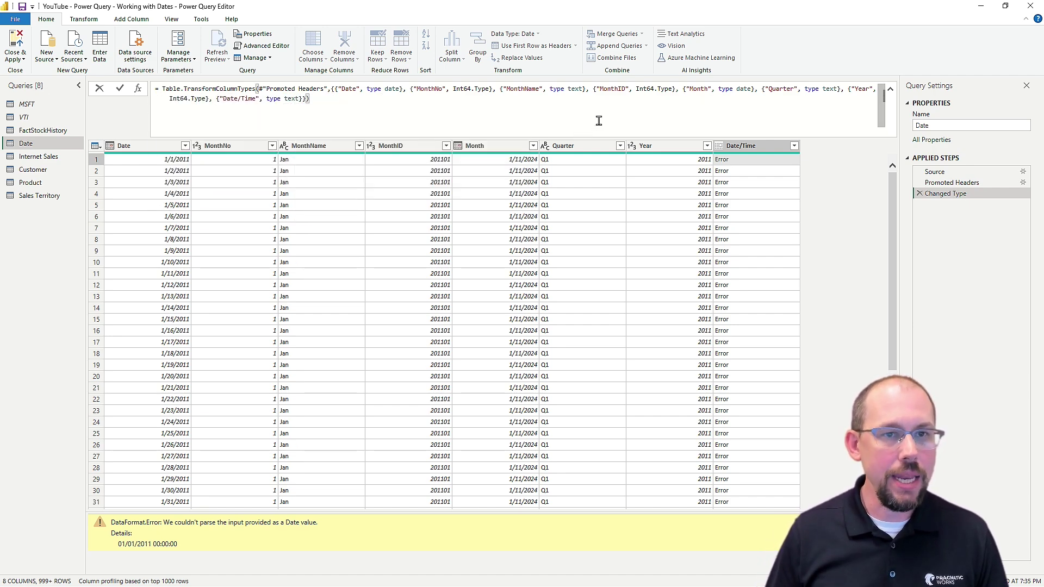
key(Return)
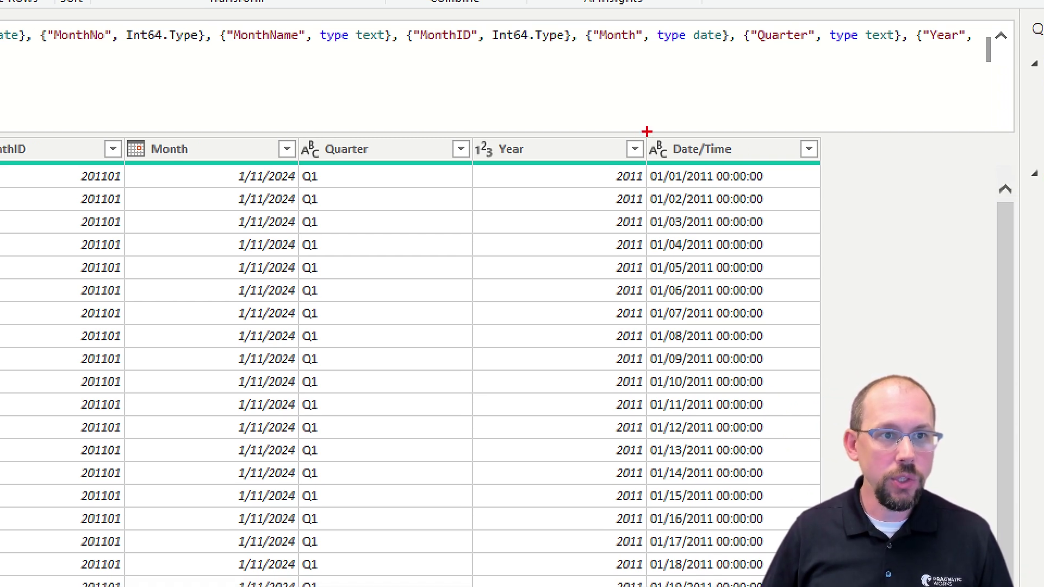
mouse_move(646, 136)
mouse_down()
mouse_move(673, 163)
mouse_move(726, 111)
mouse_up()
key(Escape)
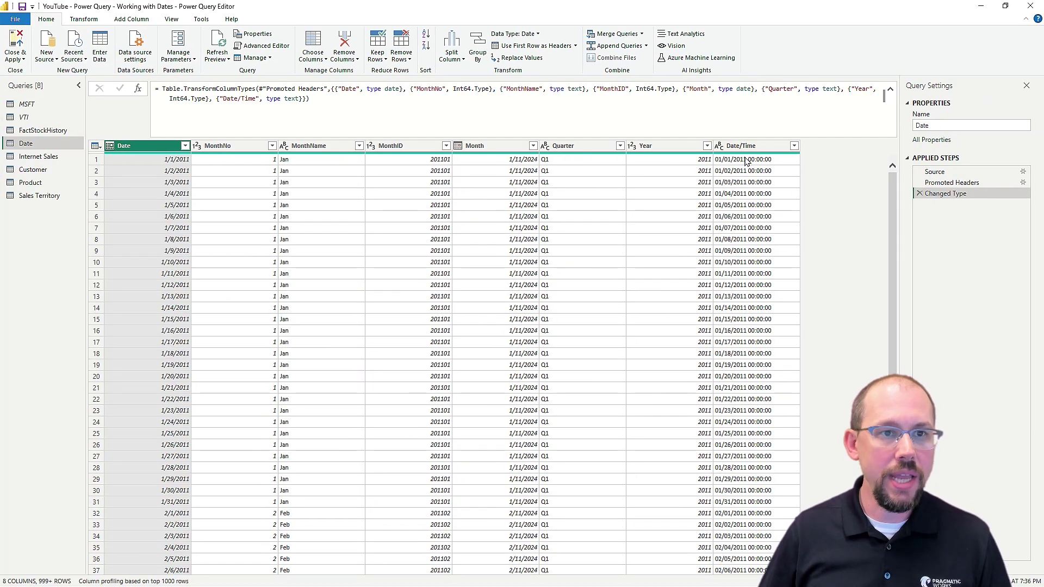
Convert Date/Time to Date as a new Changed Type1 step, keeping the earlier conversion.
click(720, 146)
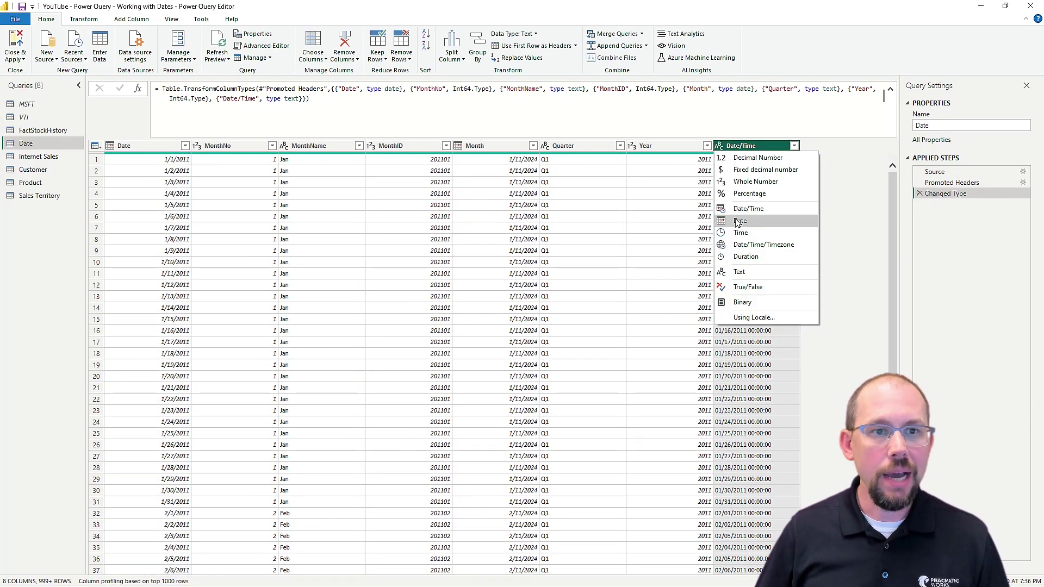
click(739, 222)
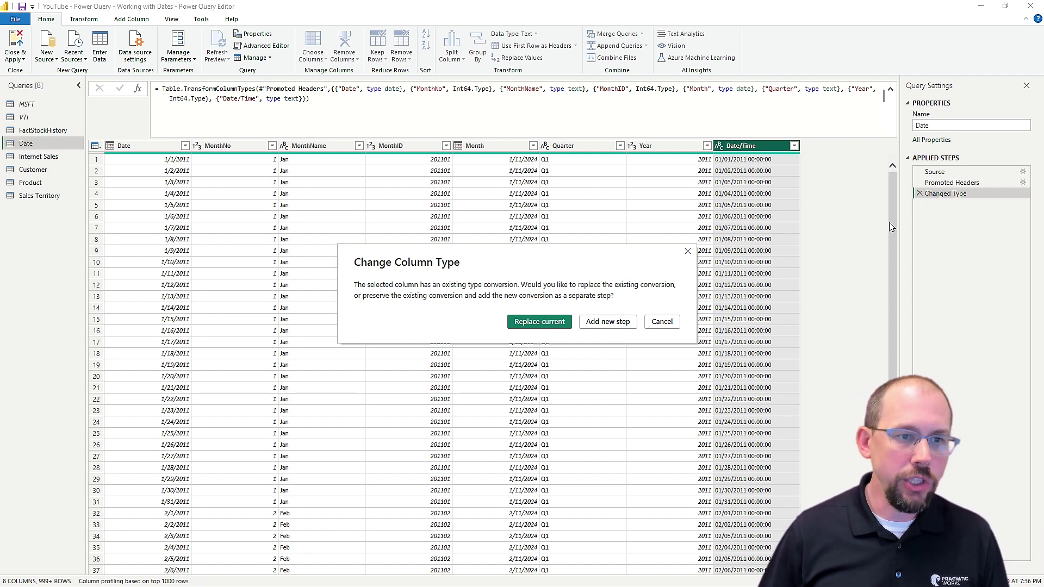
click(609, 324)
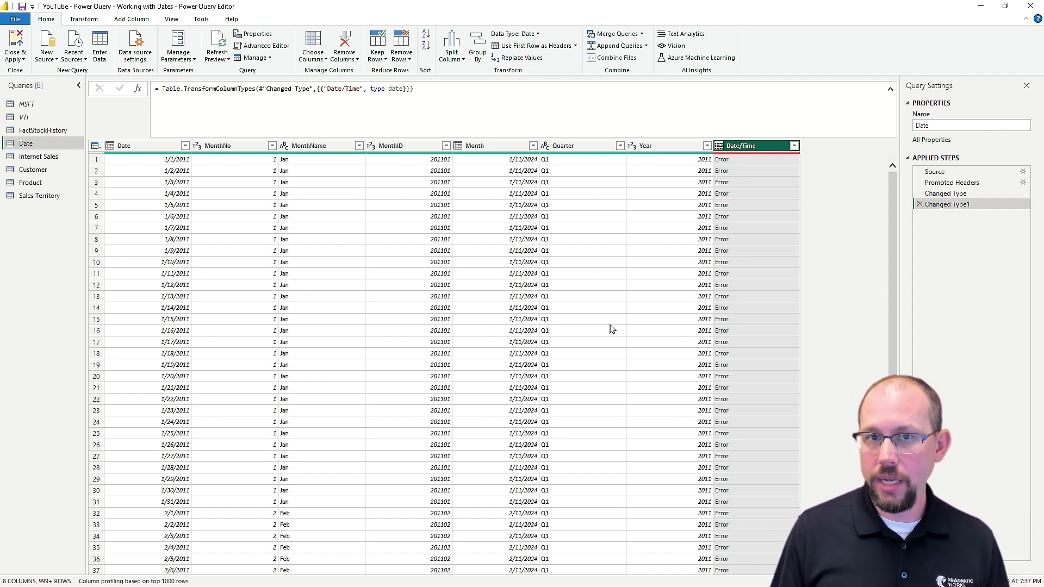
Delete the Changed Type1 step and retype Date/Time as datetime in the formula.
click(920, 205)
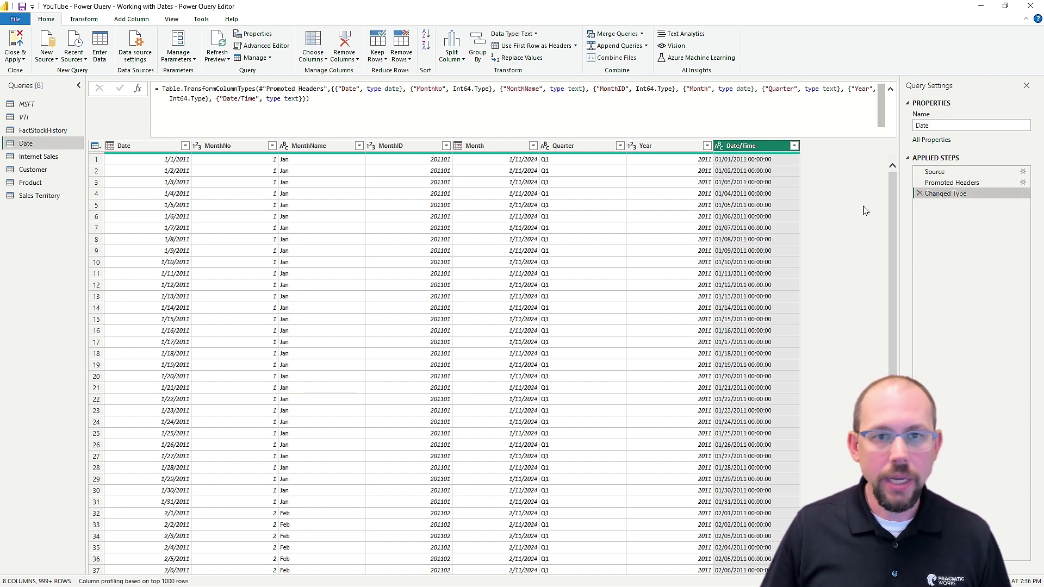
double_click(292, 99)
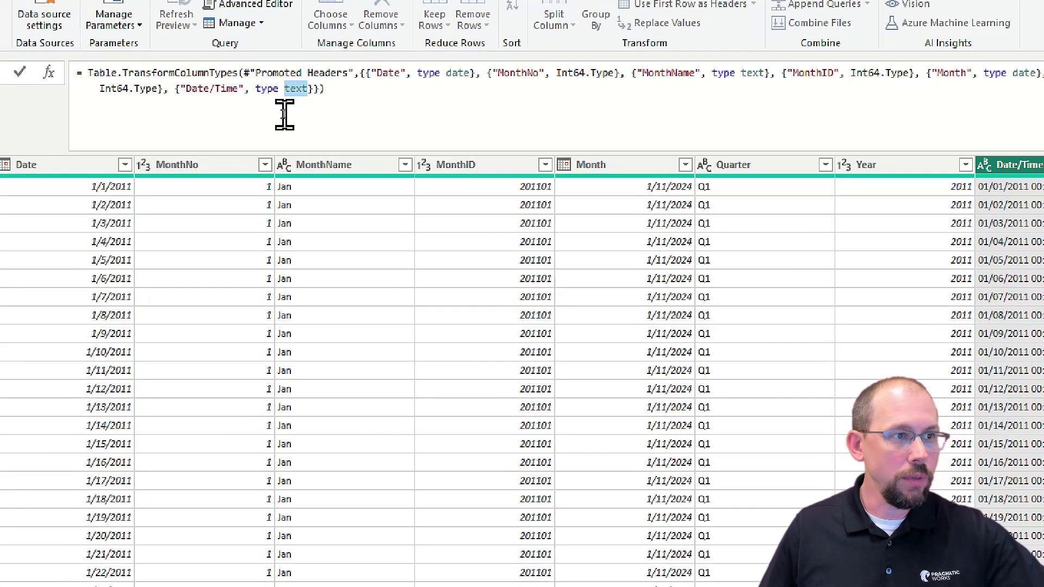
text(datetime)
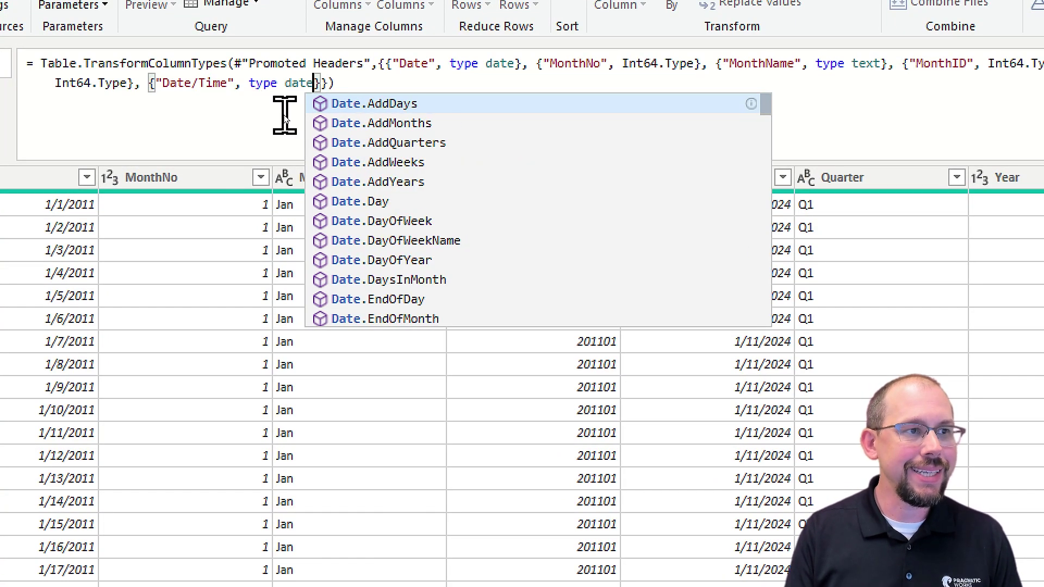
click(284, 114)
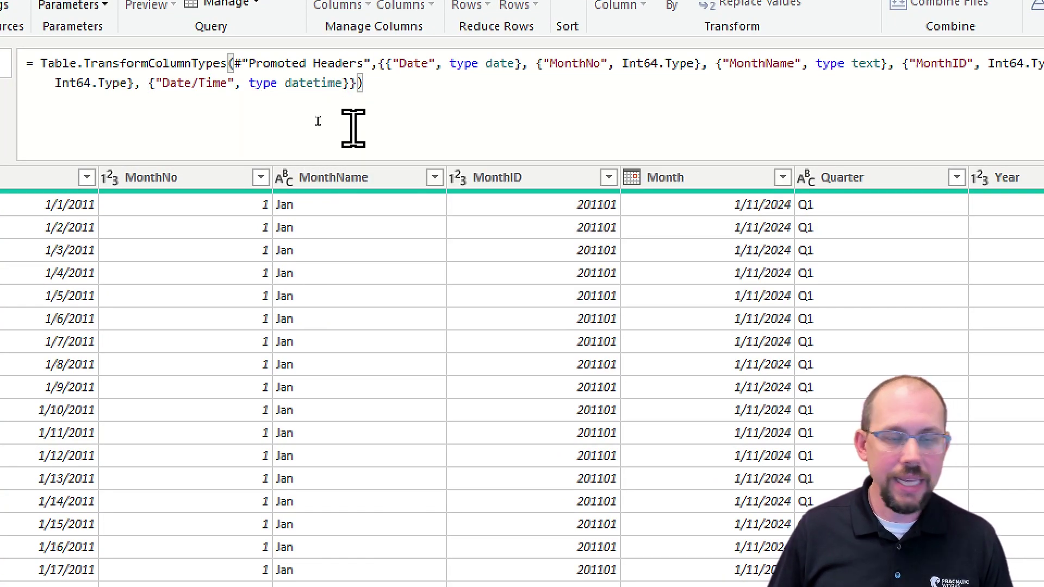
key(Return)
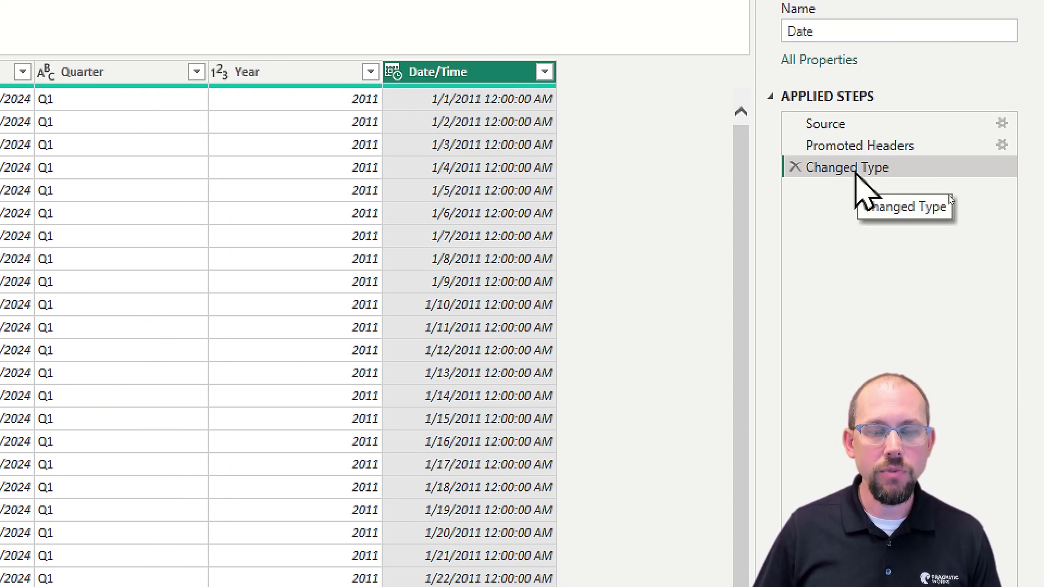
click(394, 75)
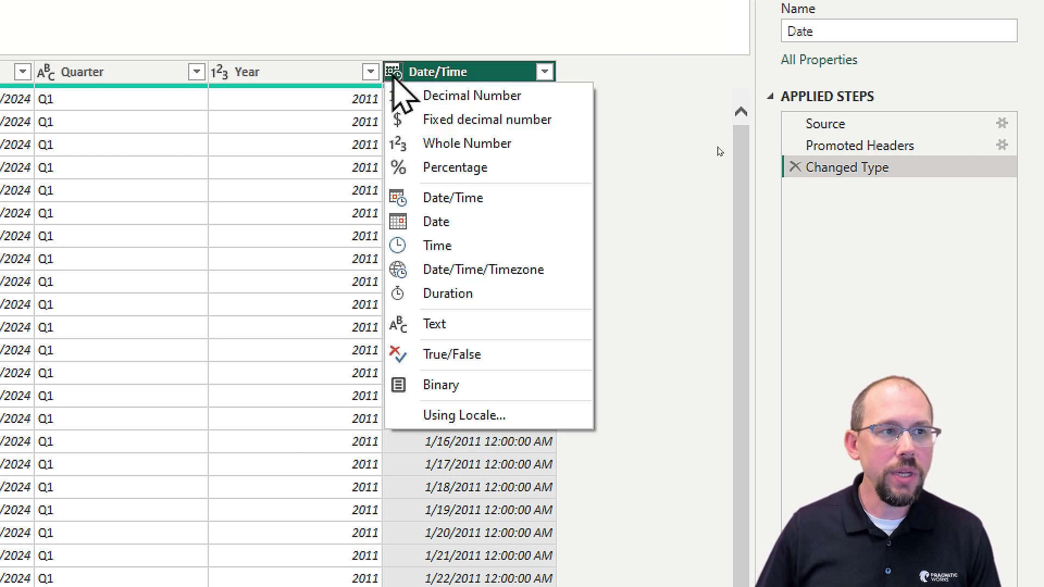
Set Date/Time to Date, replacing the conversion in the existing Changed Type step.
click(412, 222)
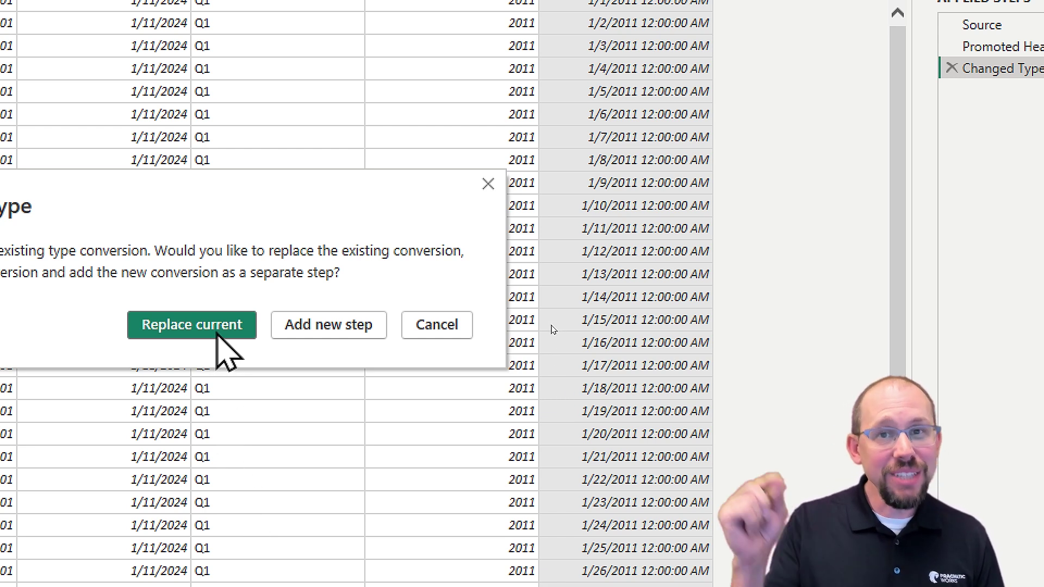
click(218, 333)
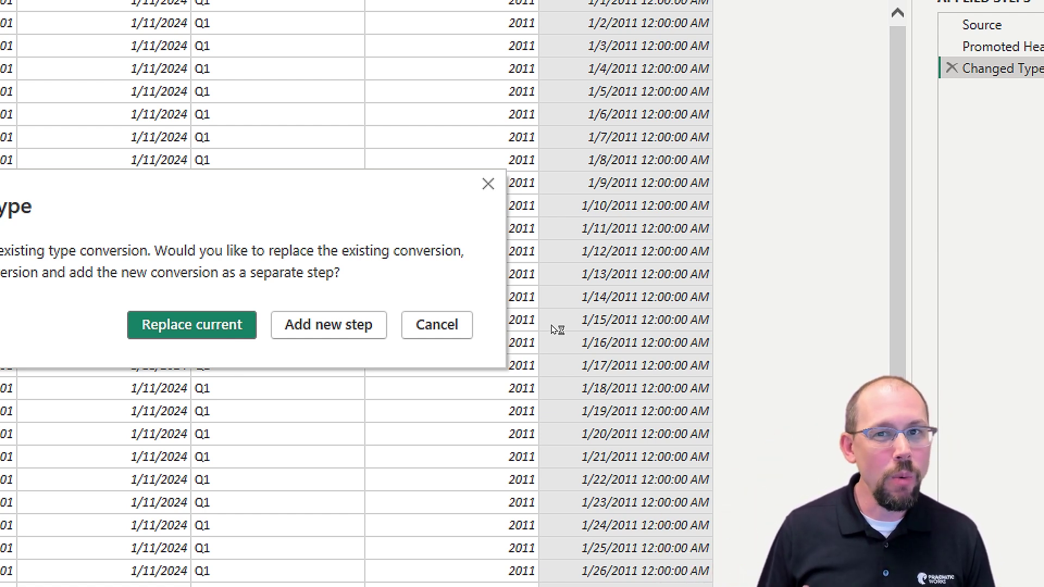
click(224, 326)
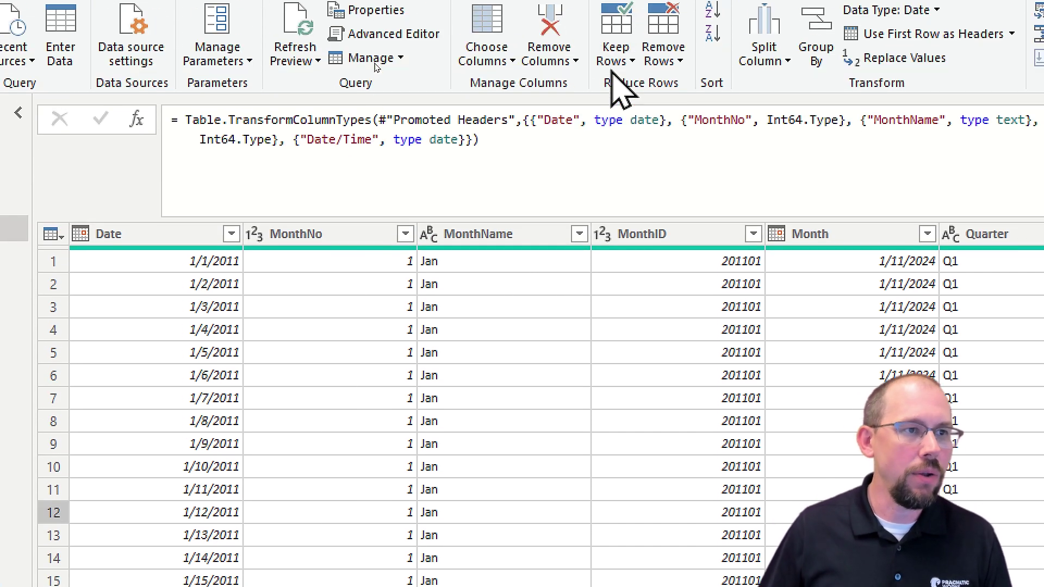
Edit the Changed Type formula so Date/Time is typed as datetime again.
click(458, 139)
key(ctrl+space)
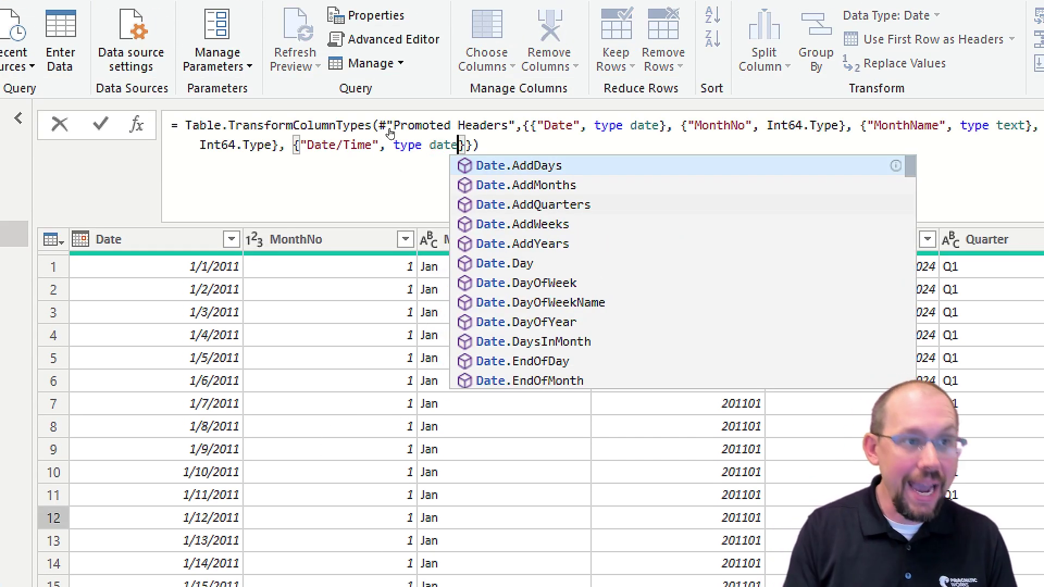
text(time)
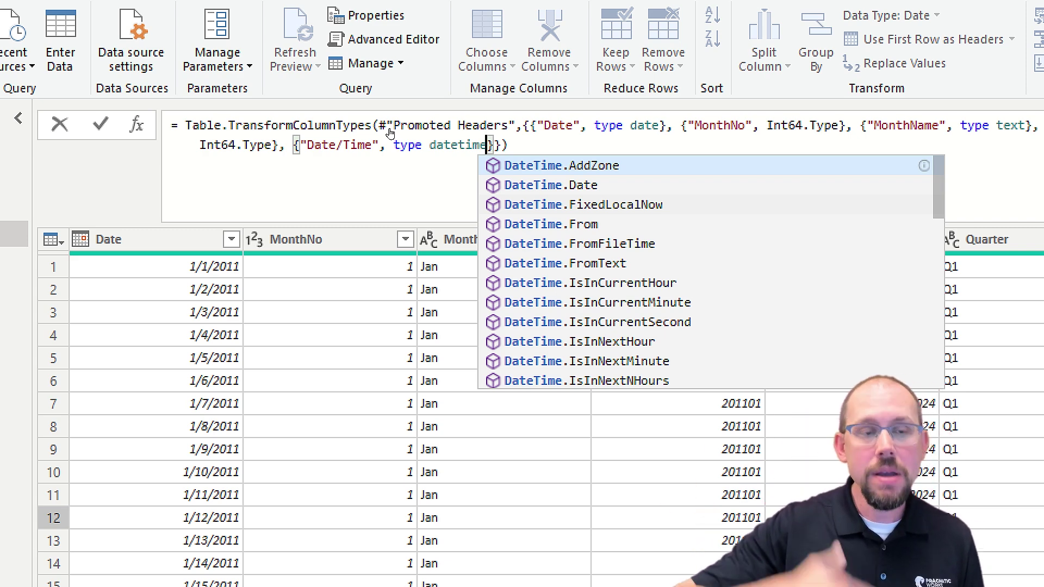
click(601, 144)
key(Return)
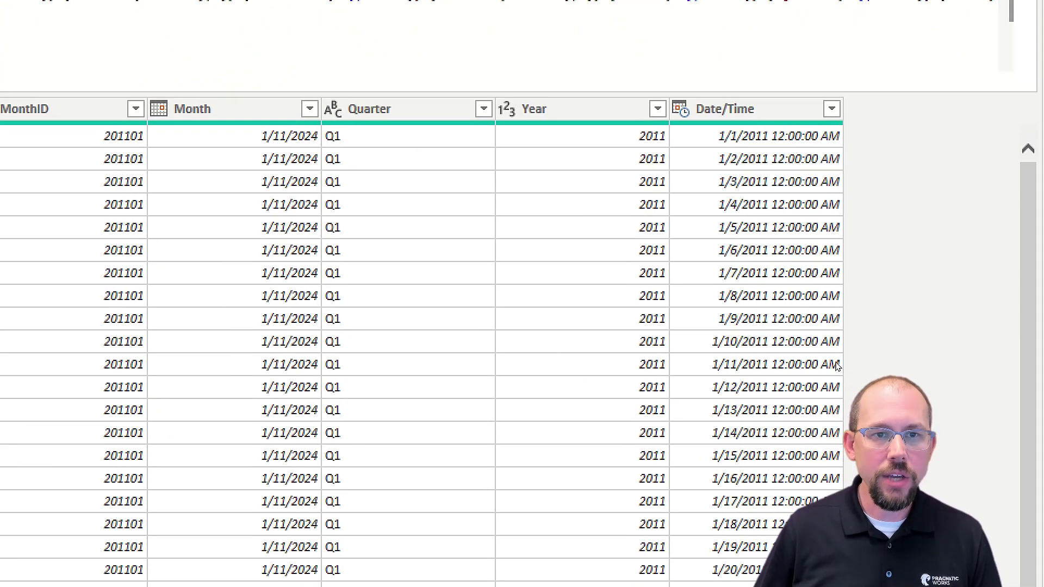
Convert Date/Time to Date as a separate Changed Type1 step.
click(701, 109)
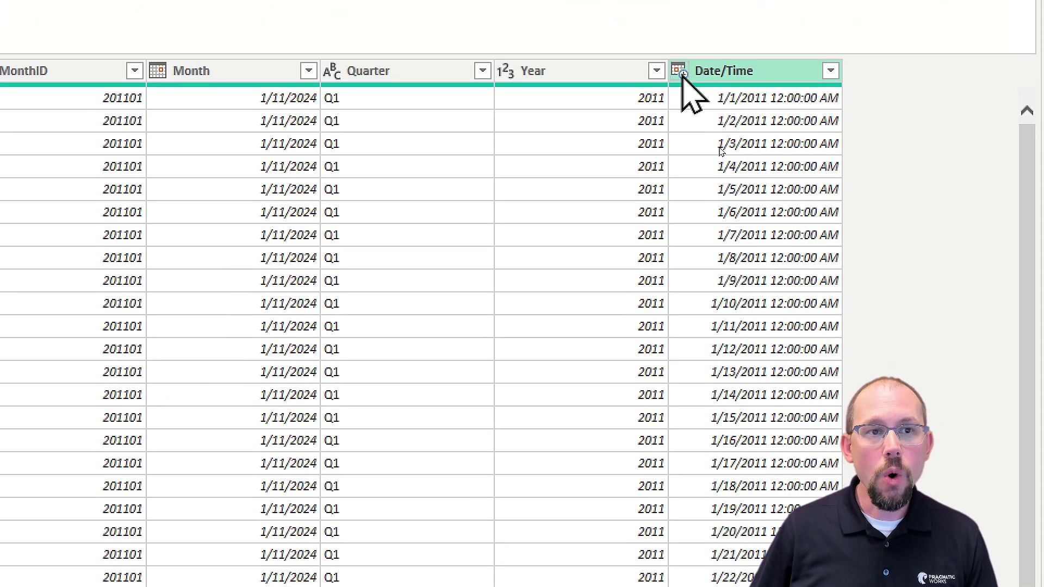
click(681, 72)
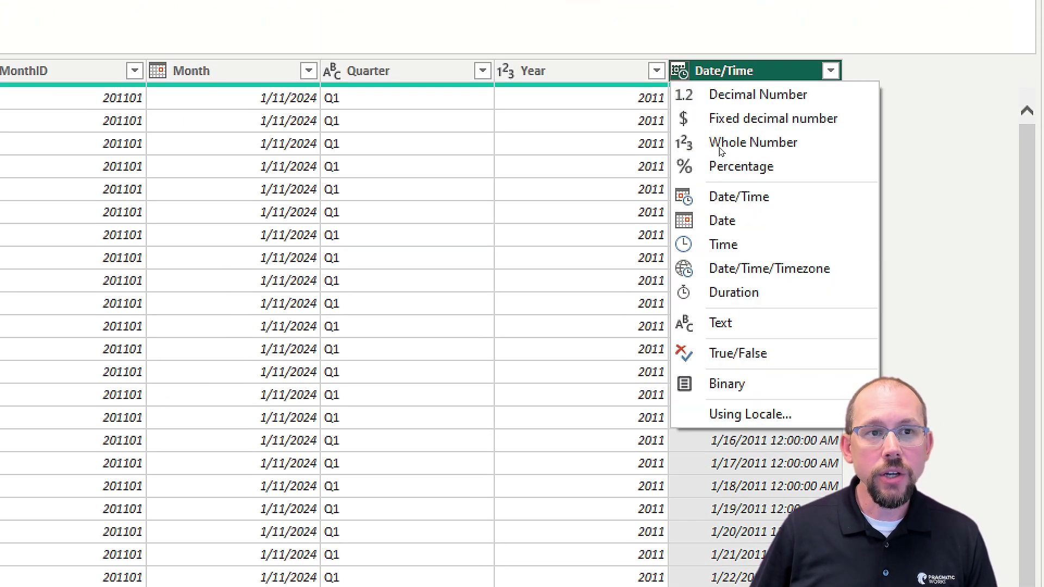
click(741, 220)
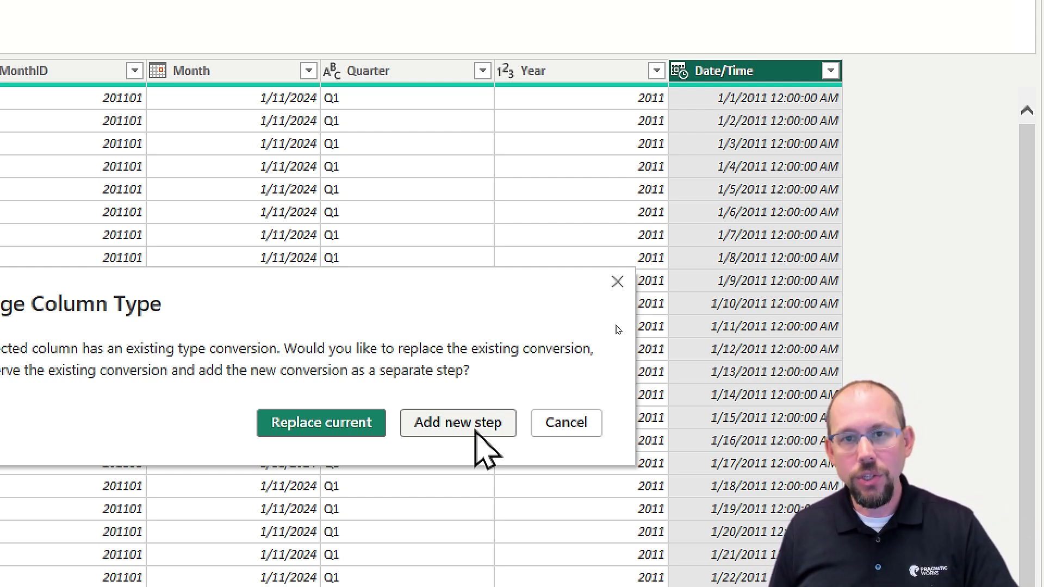
click(477, 430)
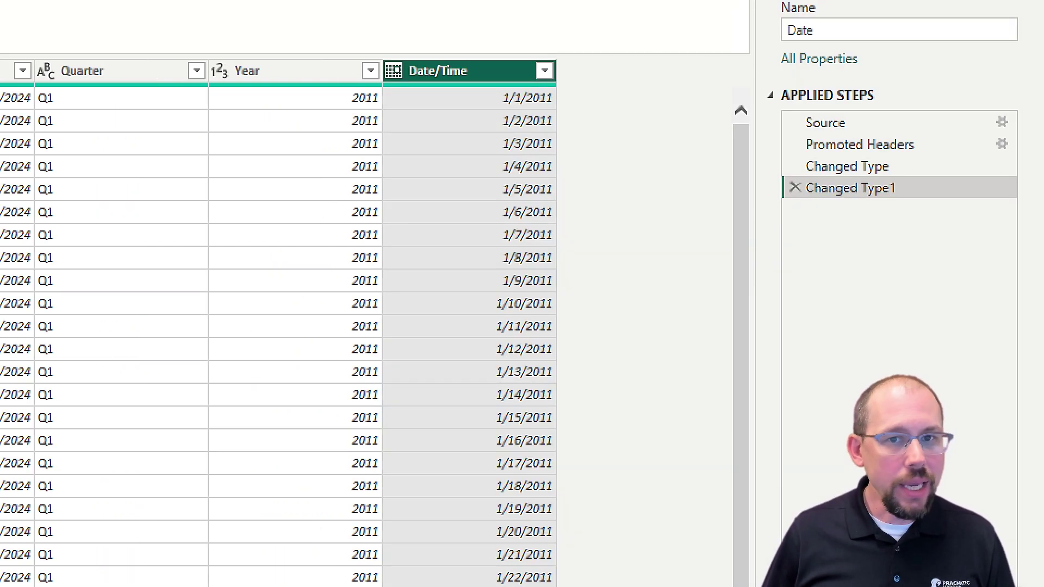
Delete the Changed Type1 step and move Year between Month and Quarter.
click(795, 188)
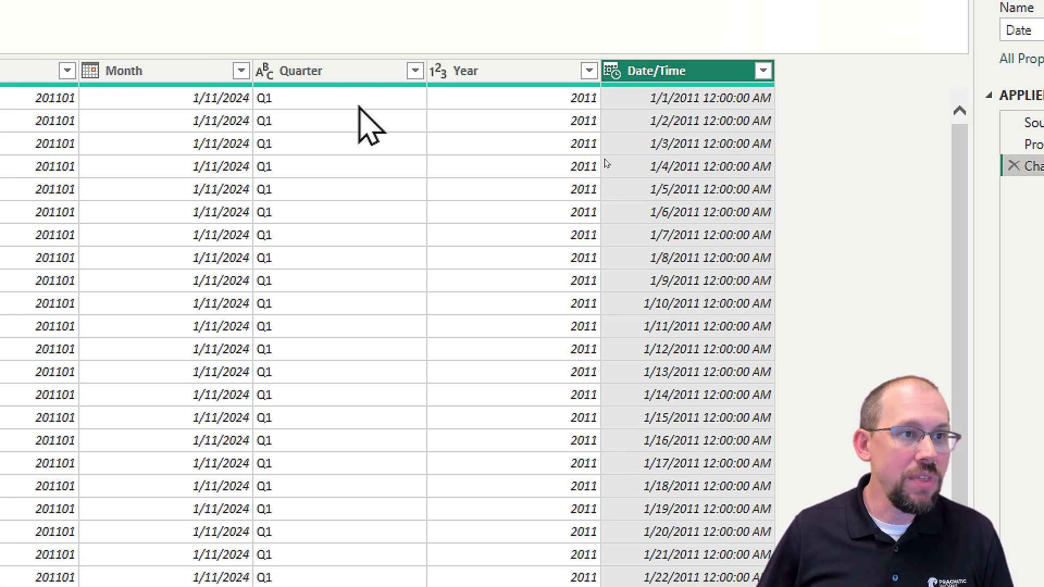
drag(231, 76, 255, 75)
drag(472, 82, 321, 104)
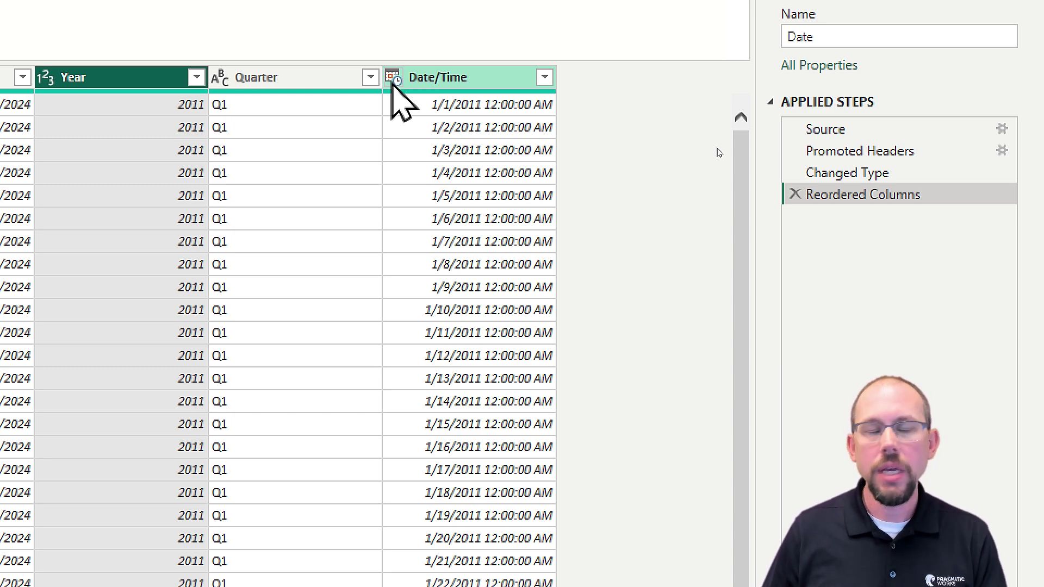
Set the Date/Time column to Date and collapse the formula bar to one line.
click(393, 79)
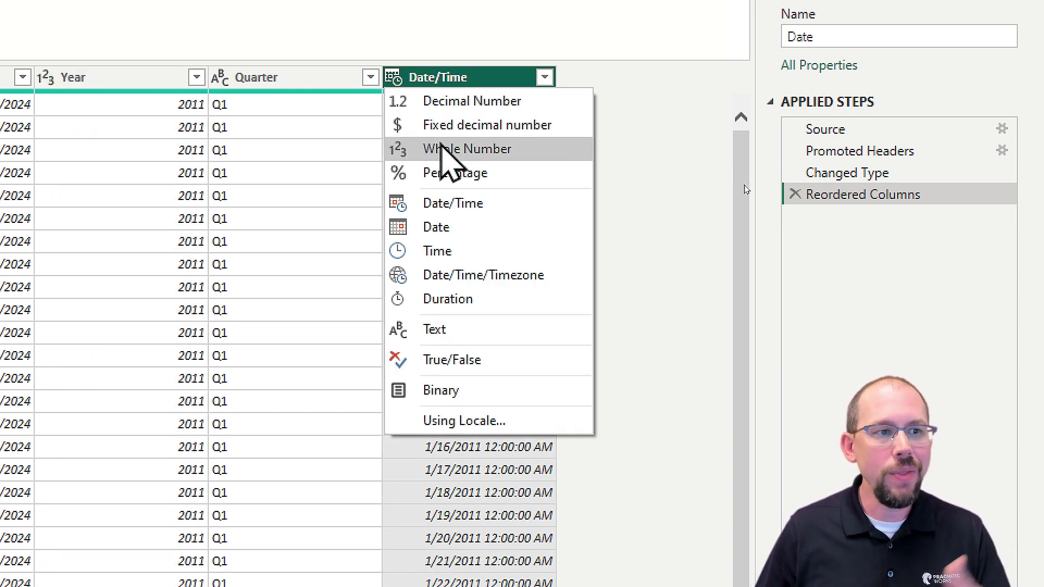
click(441, 226)
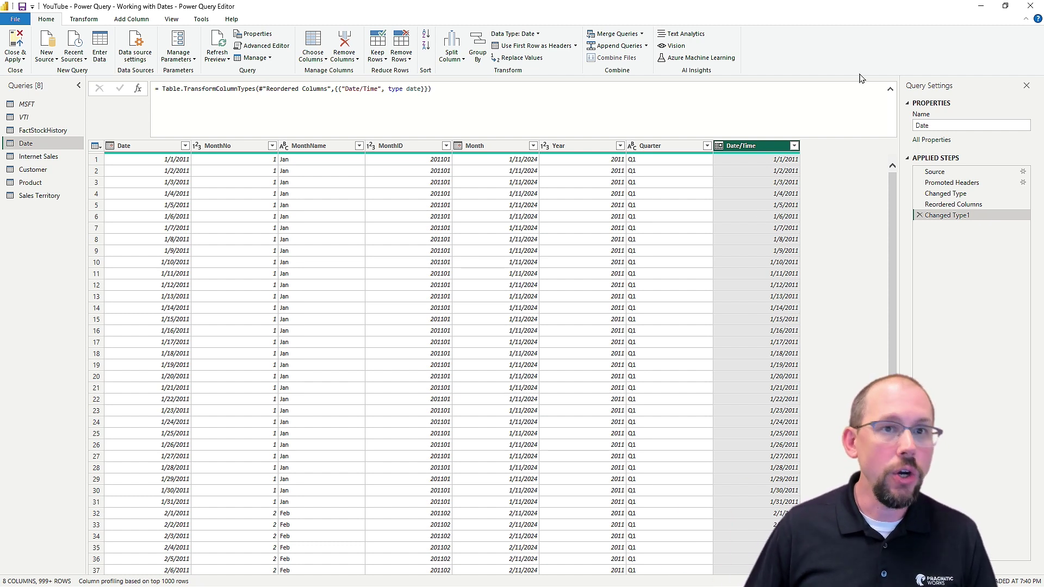
click(890, 89)
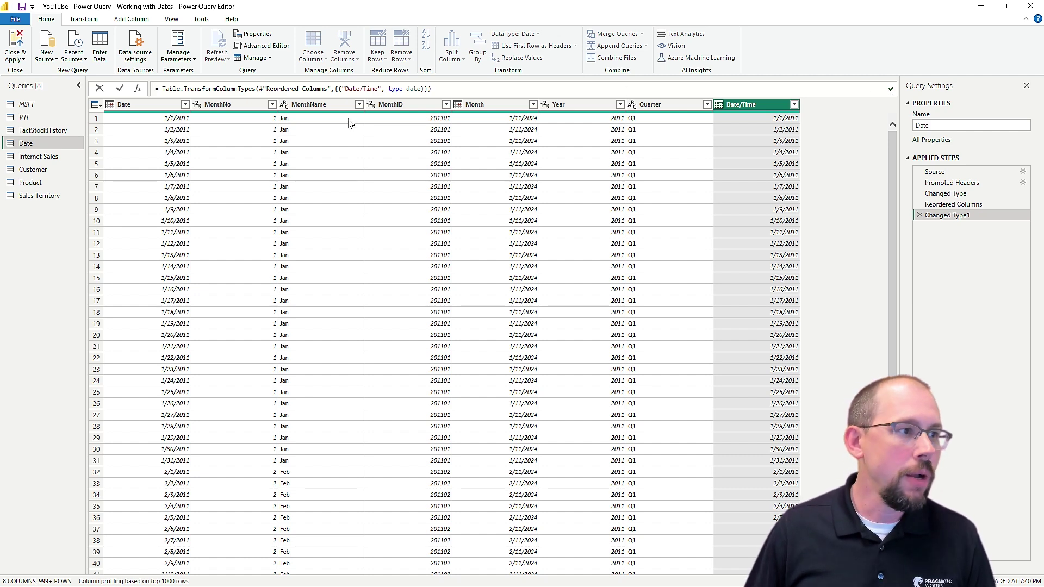
click(34, 171)
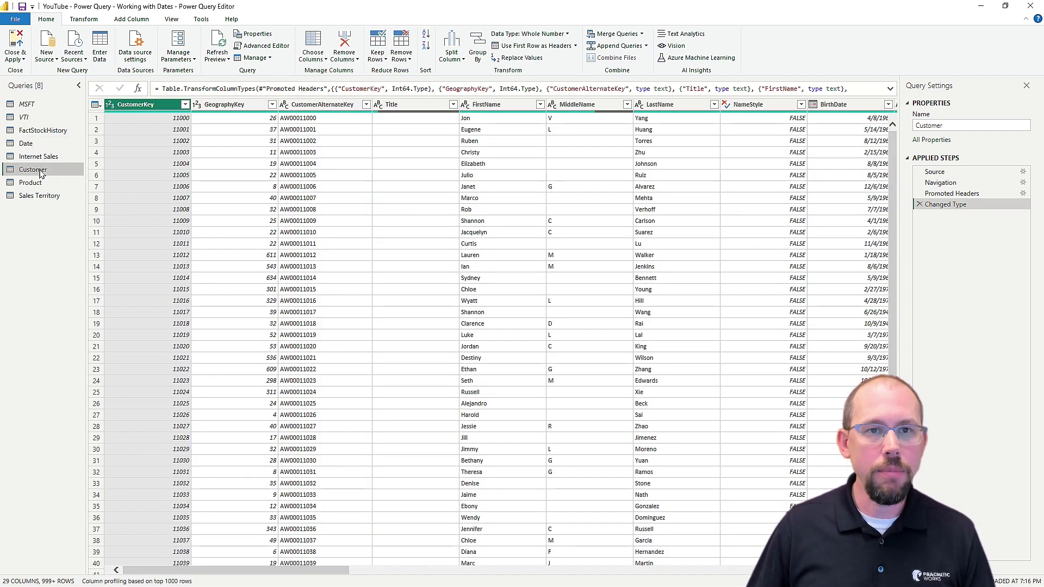
Scroll right in the Customer table and select the BirthDate column.
drag(245, 575, 403, 575)
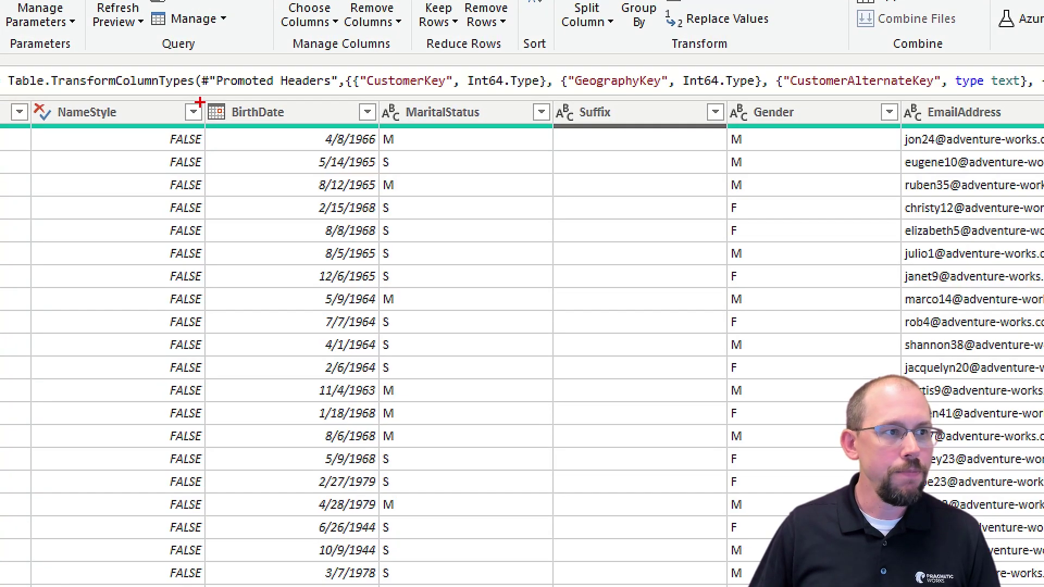
mouse_move(199, 103)
mouse_down()
mouse_move(361, 436)
mouse_move(387, 460)
mouse_move(382, 469)
mouse_up()
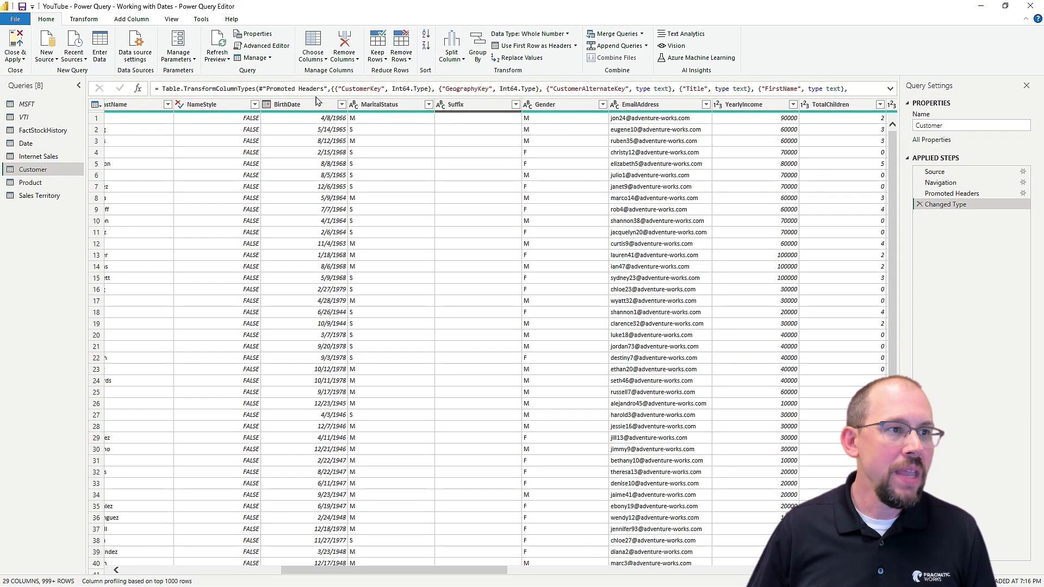
click(312, 105)
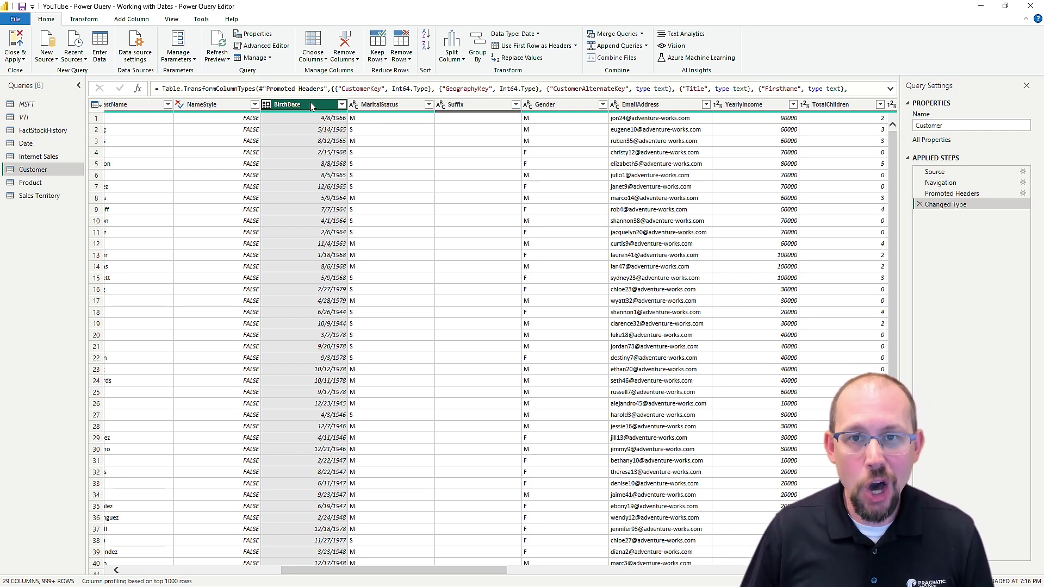
Add an Age duration column from BirthDate using Add Column's Date > Age.
click(132, 20)
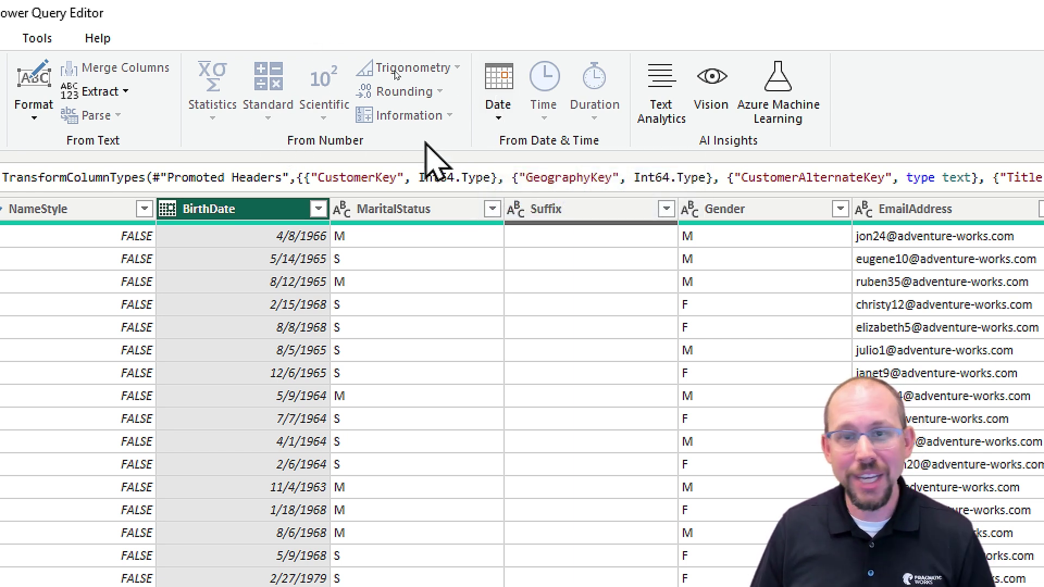
click(498, 123)
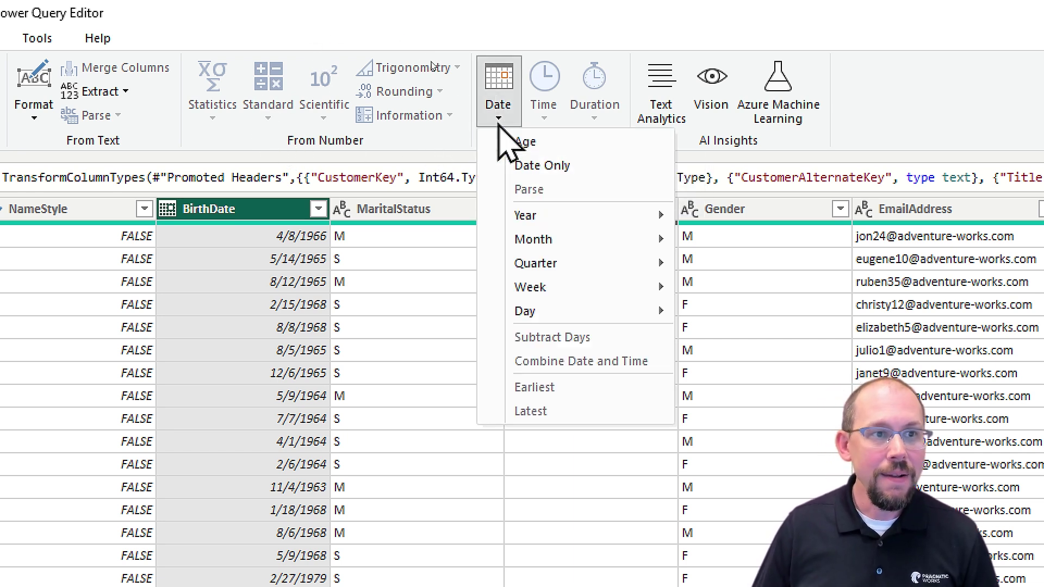
click(533, 147)
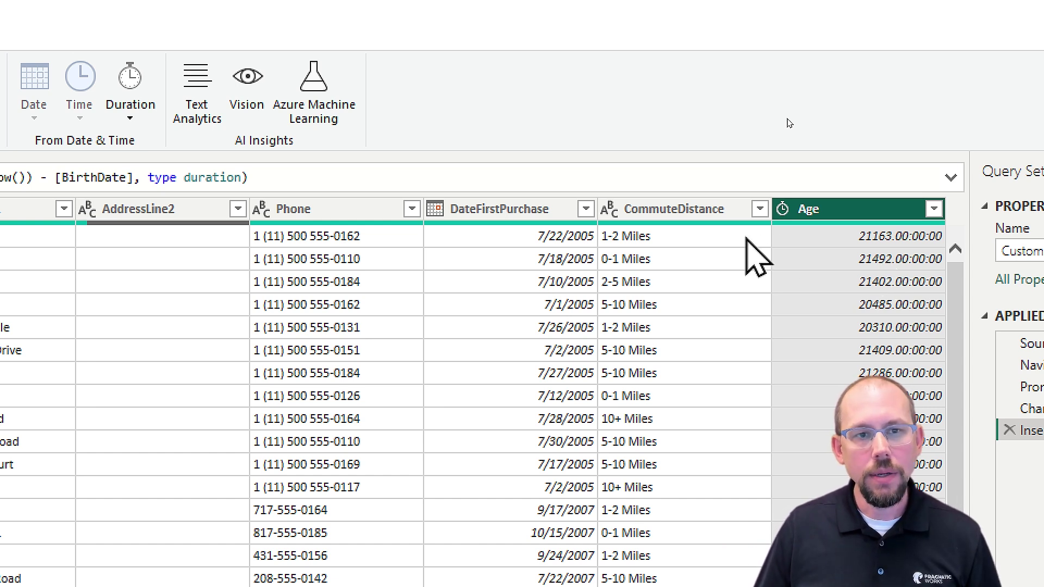
click(783, 211)
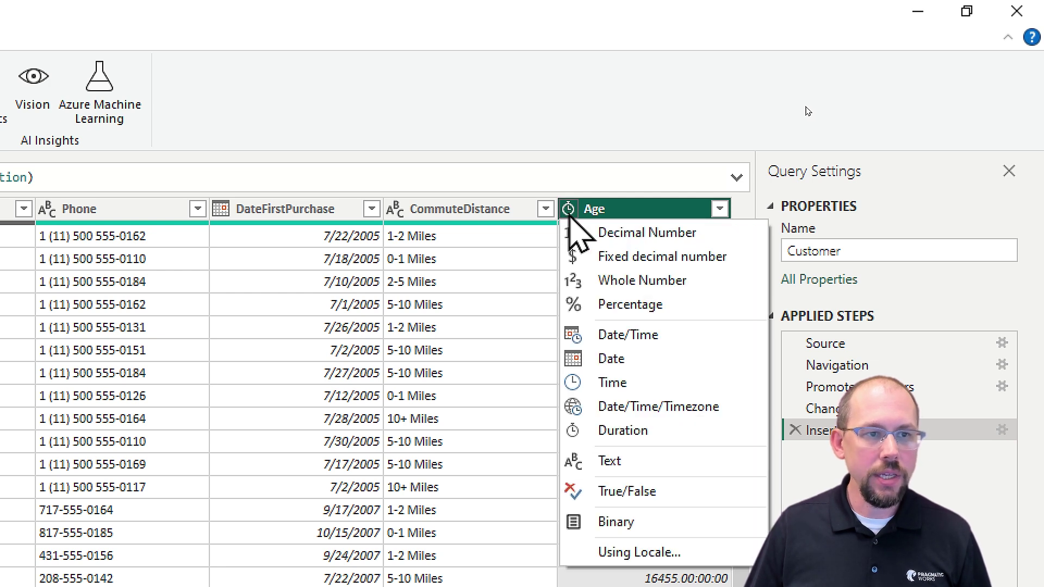
click(573, 183)
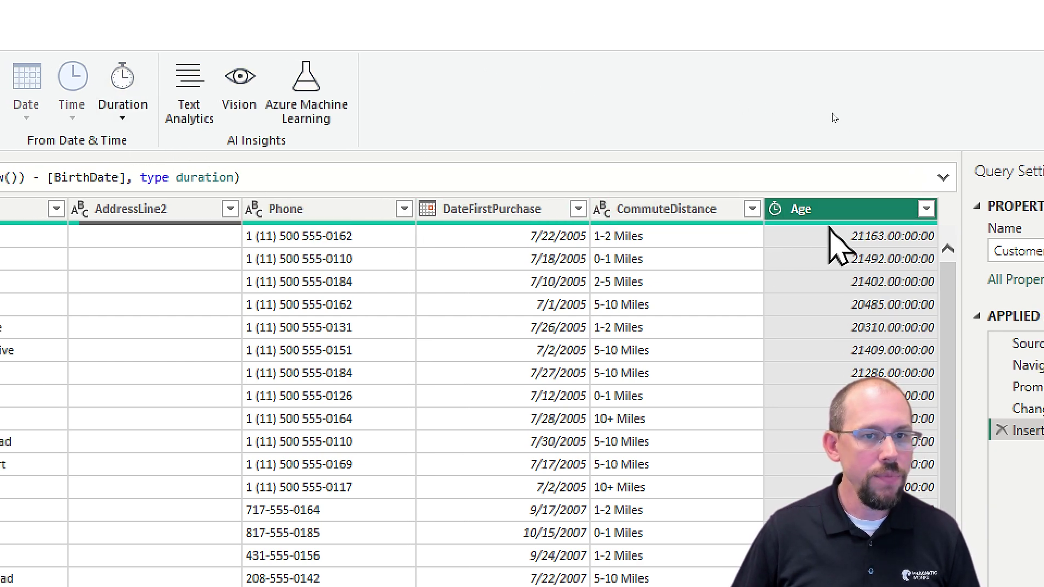
click(124, 112)
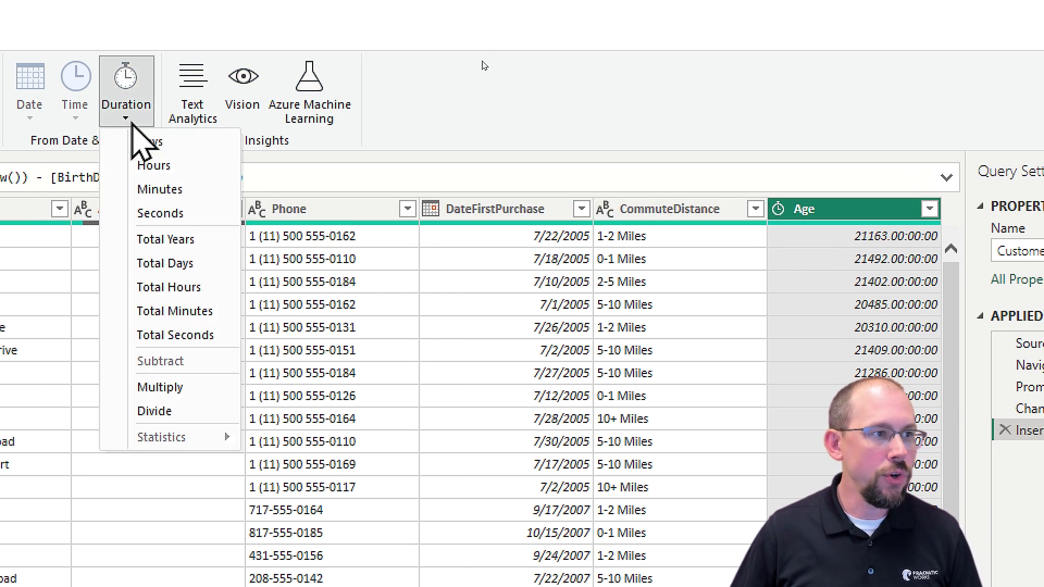
Add a Total Years decimal column from Age using Duration > Total Years.
click(197, 239)
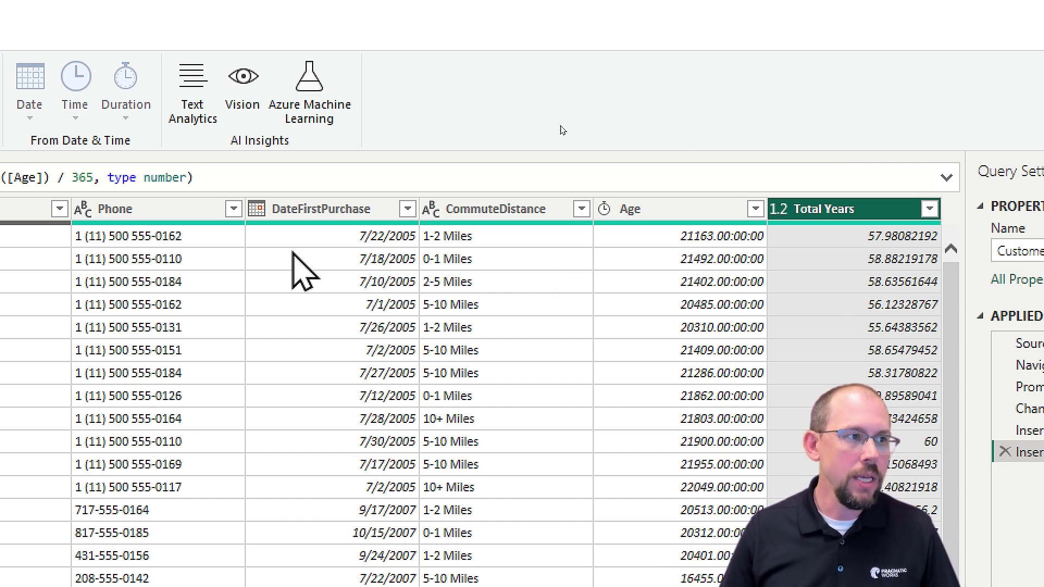
click(780, 210)
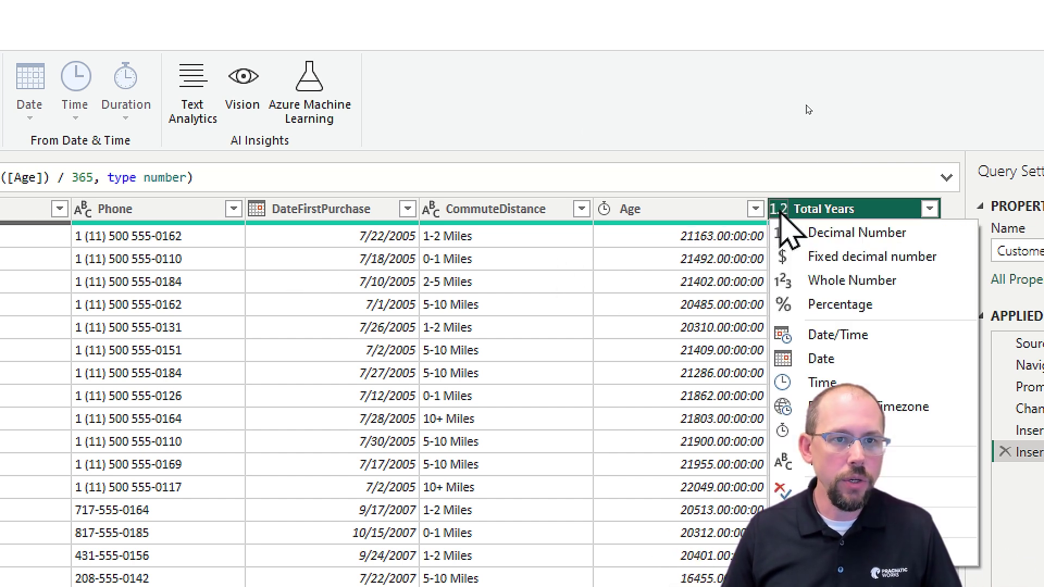
Dismiss the data type menu and add a Round Down column of Total Years, giving ages like 57.
click(827, 140)
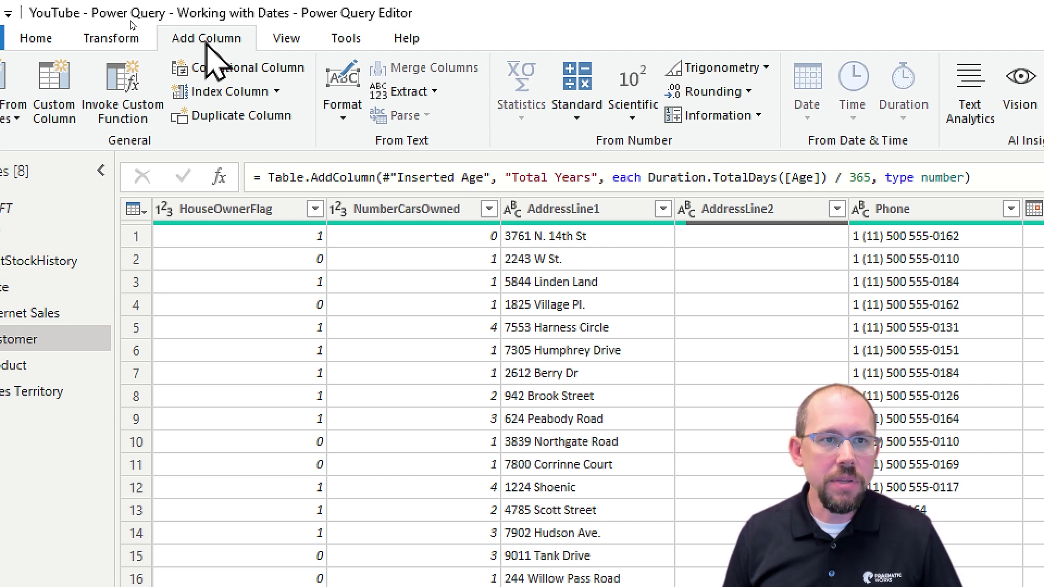
click(747, 93)
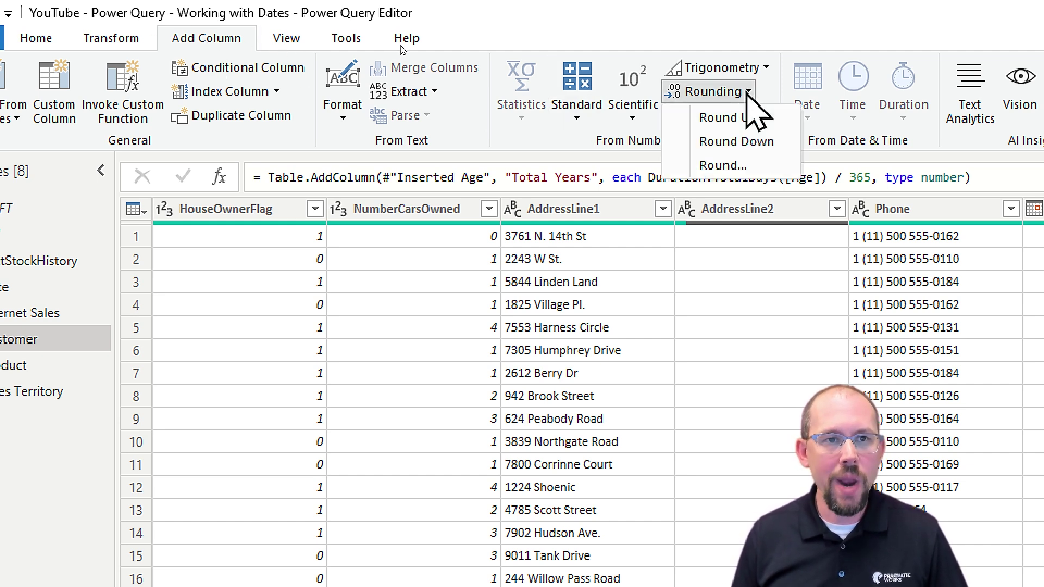
click(738, 143)
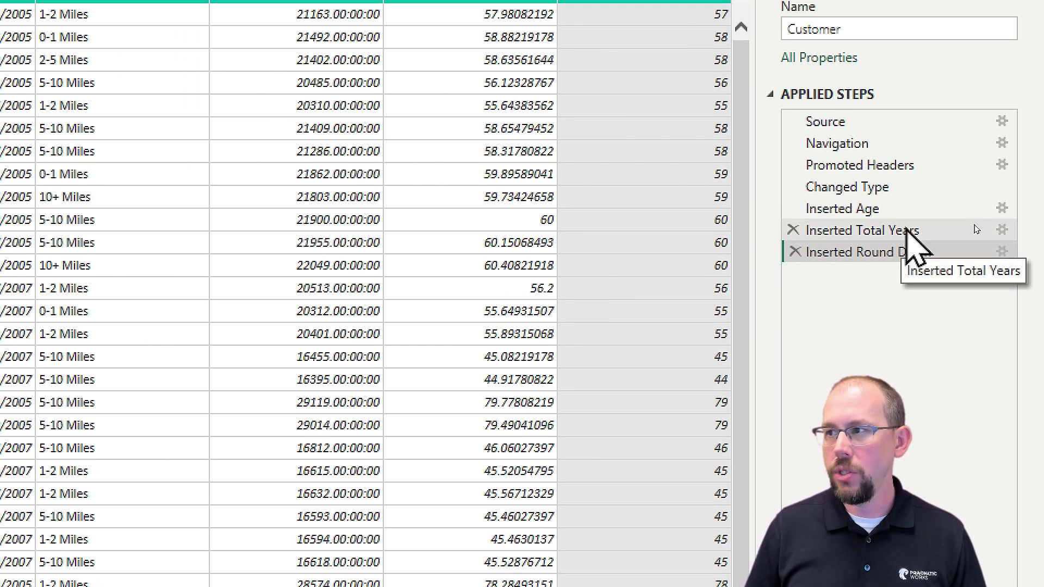
click(907, 232)
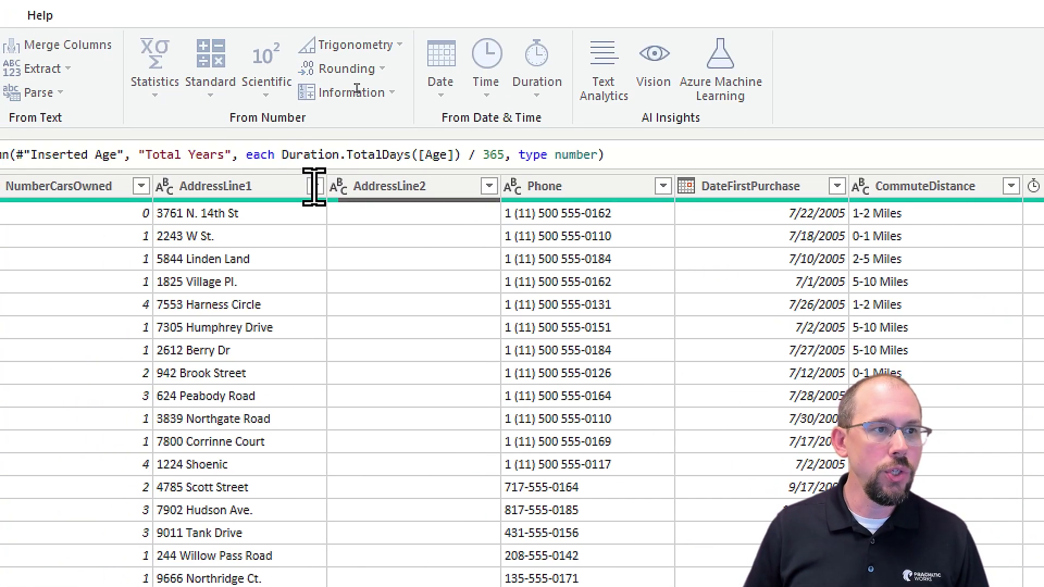
drag(115, 144, 291, 151)
drag(457, 161, 506, 157)
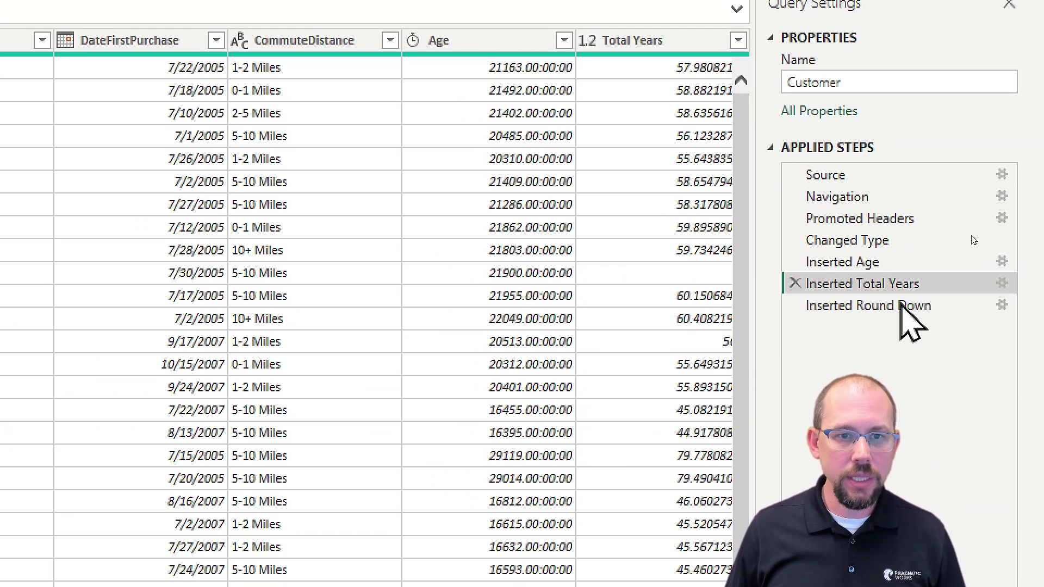
click(870, 306)
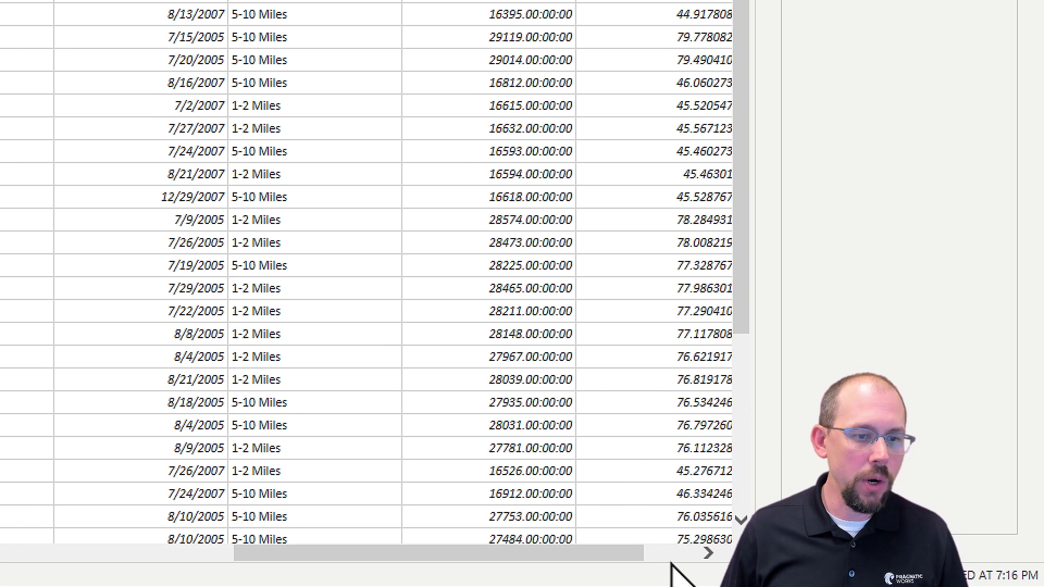
click(672, 560)
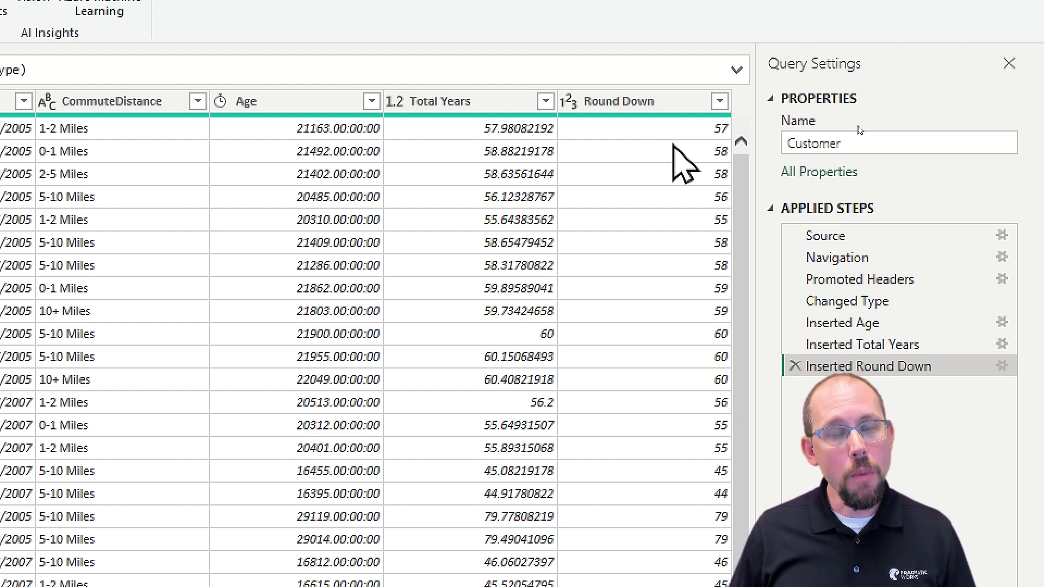
click(670, 102)
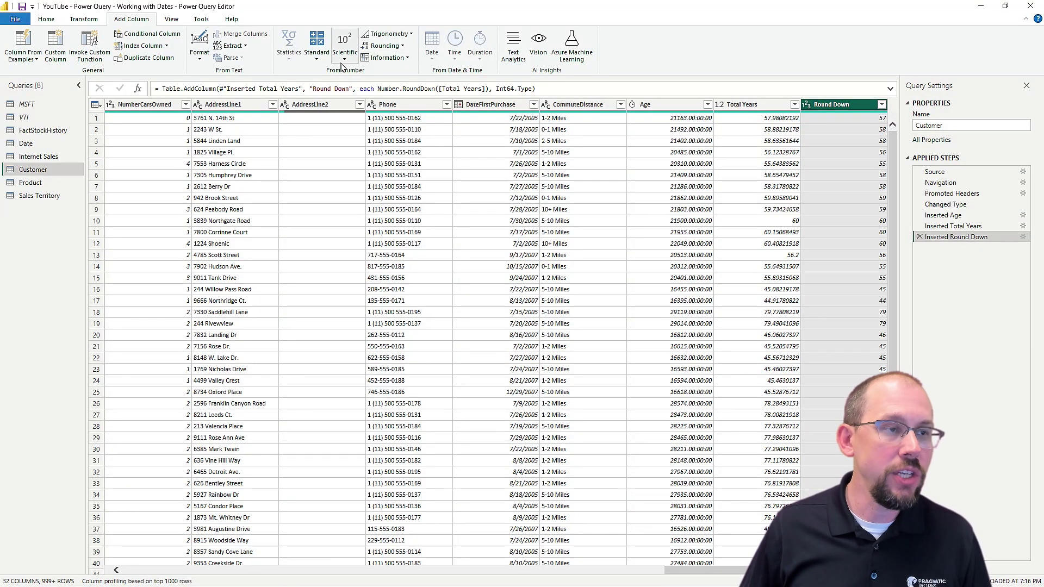
Browse the Scientific operations for the Round Down column, then bring up the Standard operations list.
click(342, 64)
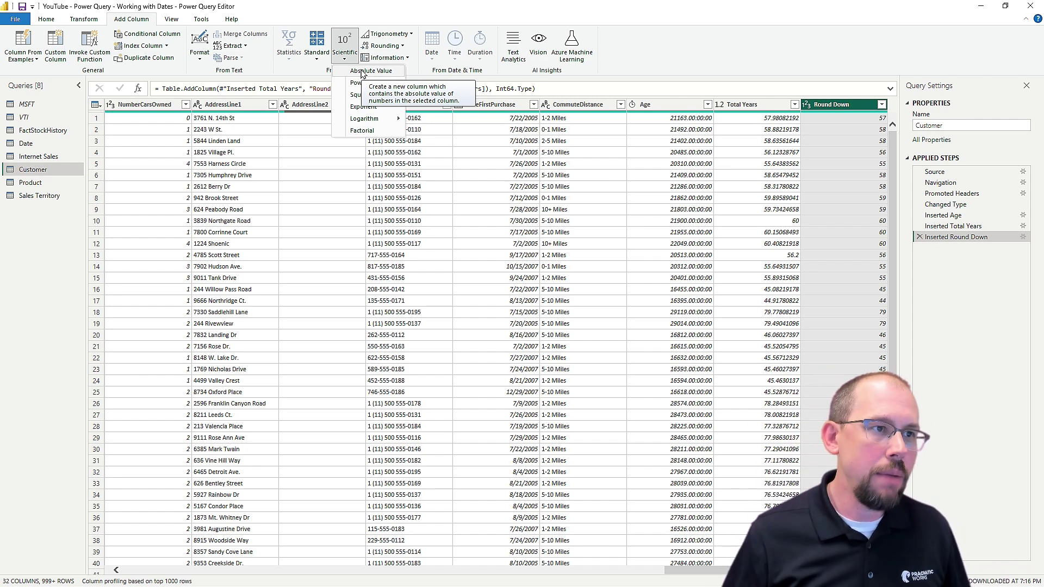
mouse_move(374, 87)
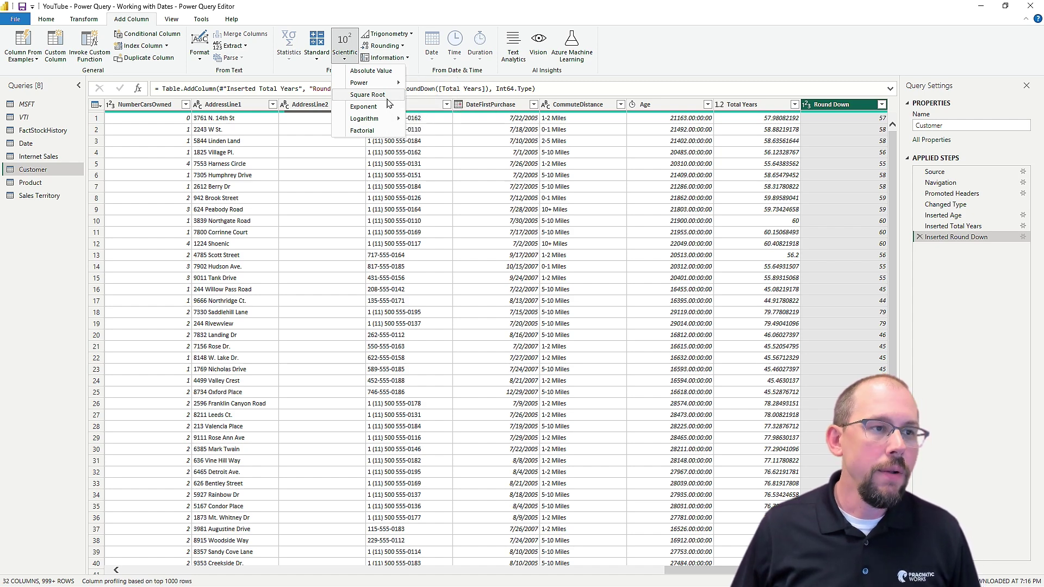
mouse_move(375, 118)
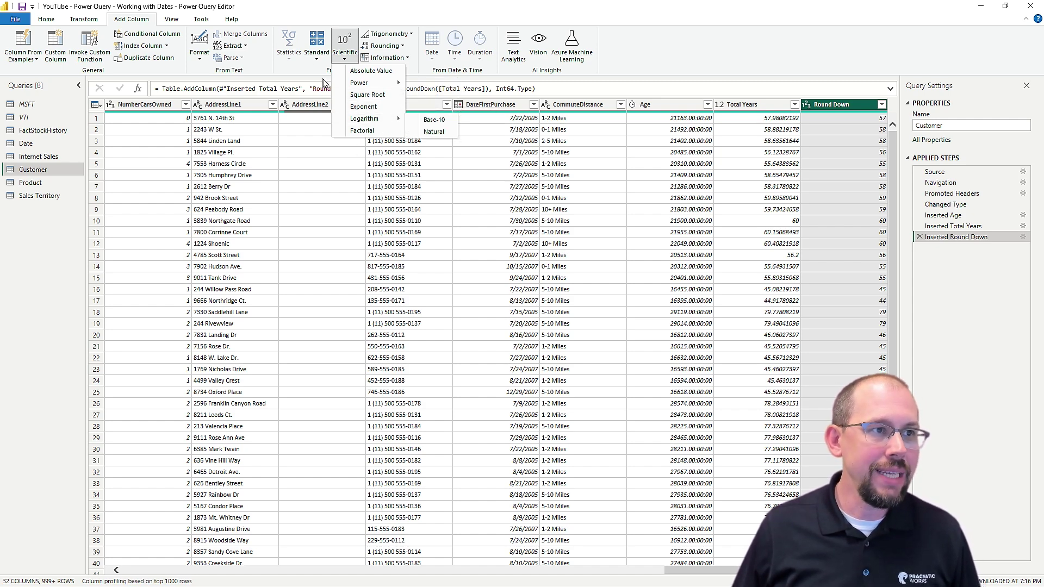
click(316, 60)
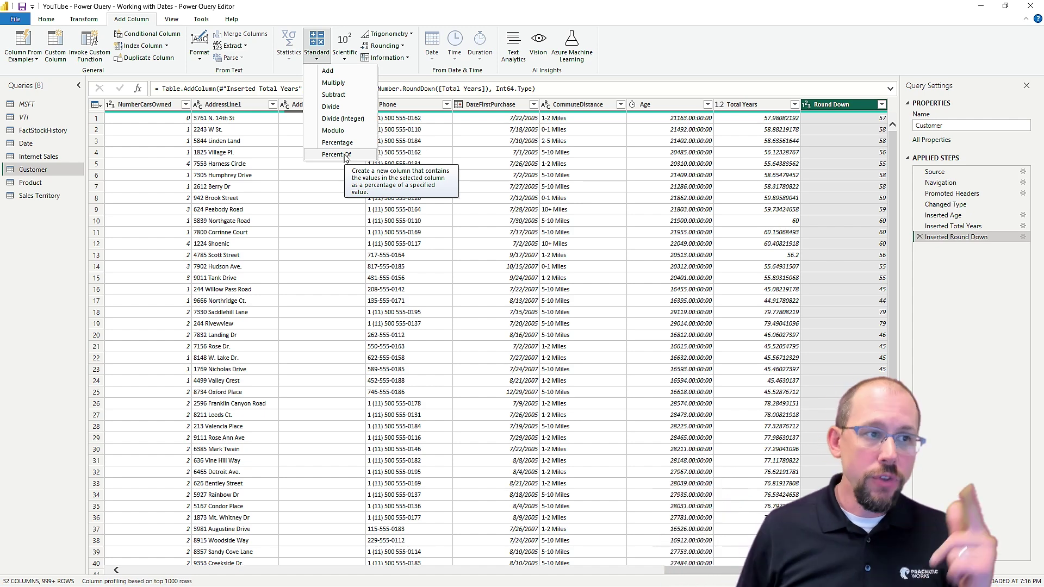
Set up a Percent Of calculation whose Value comes from the CustomerKey column.
click(335, 154)
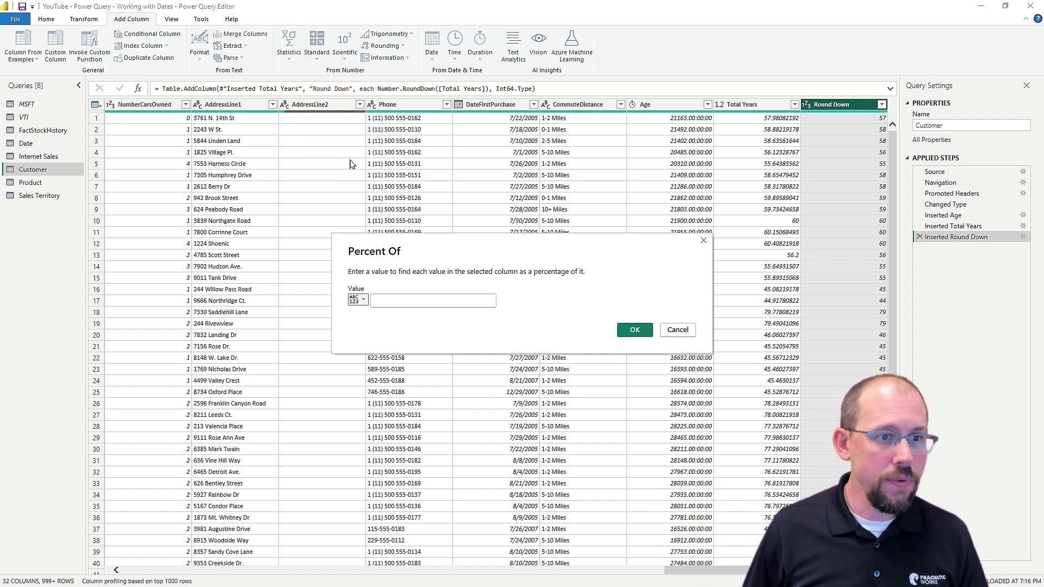
drag(477, 254, 564, 139)
click(449, 174)
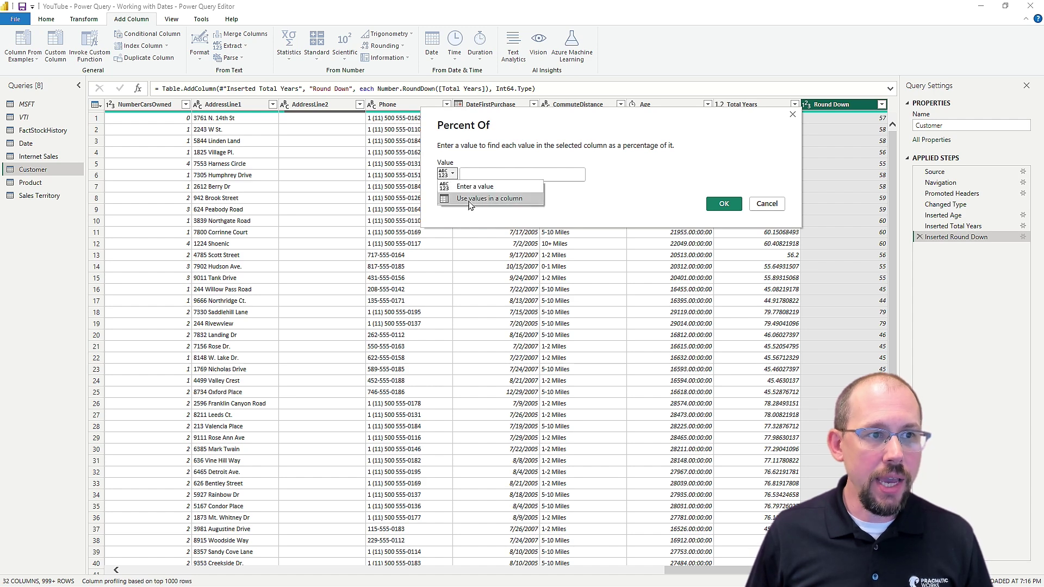
click(489, 199)
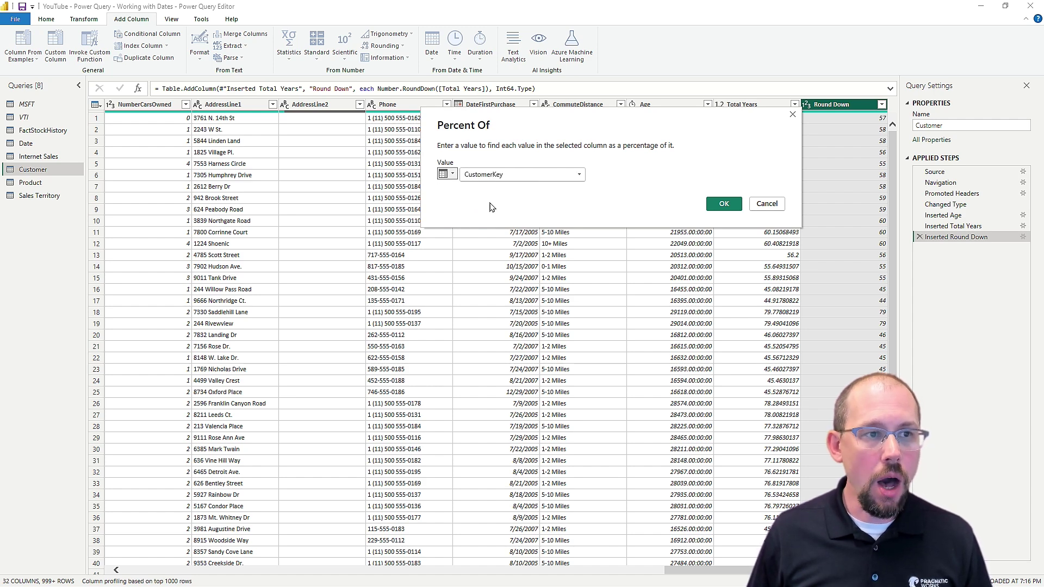
click(509, 175)
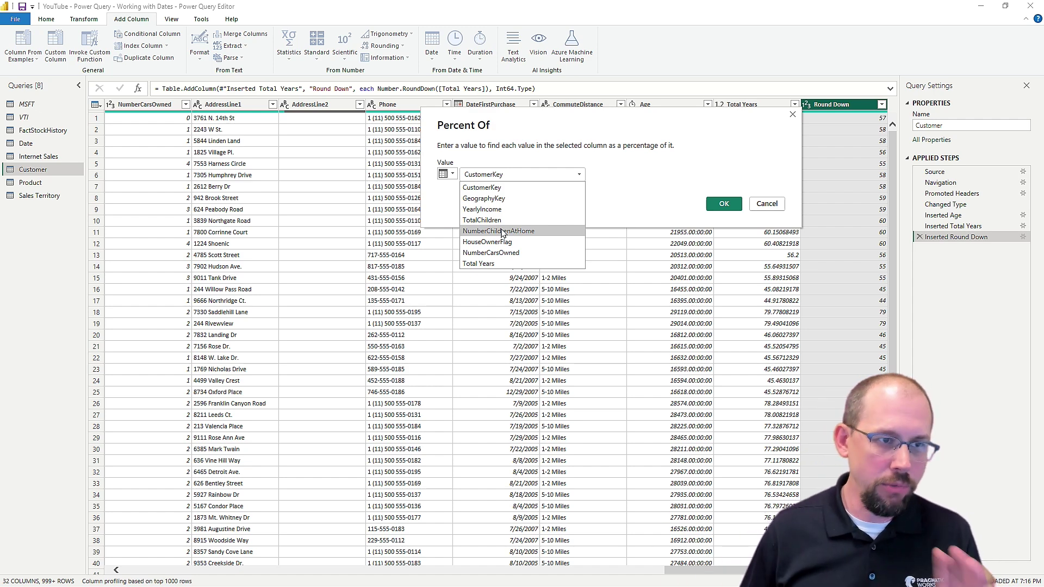
click(604, 191)
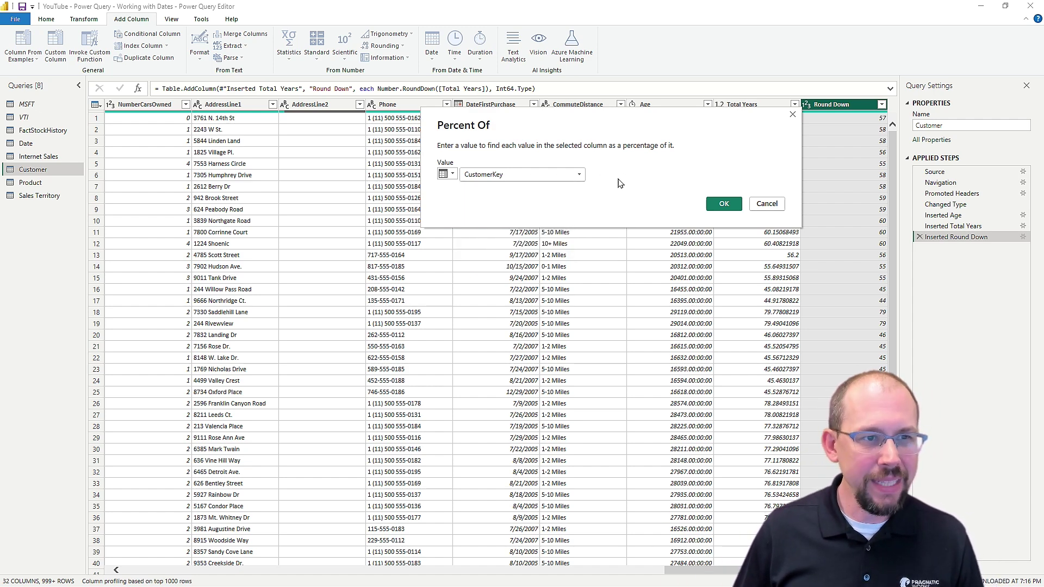
Cancel the Percent Of dialog so no column is added.
click(768, 204)
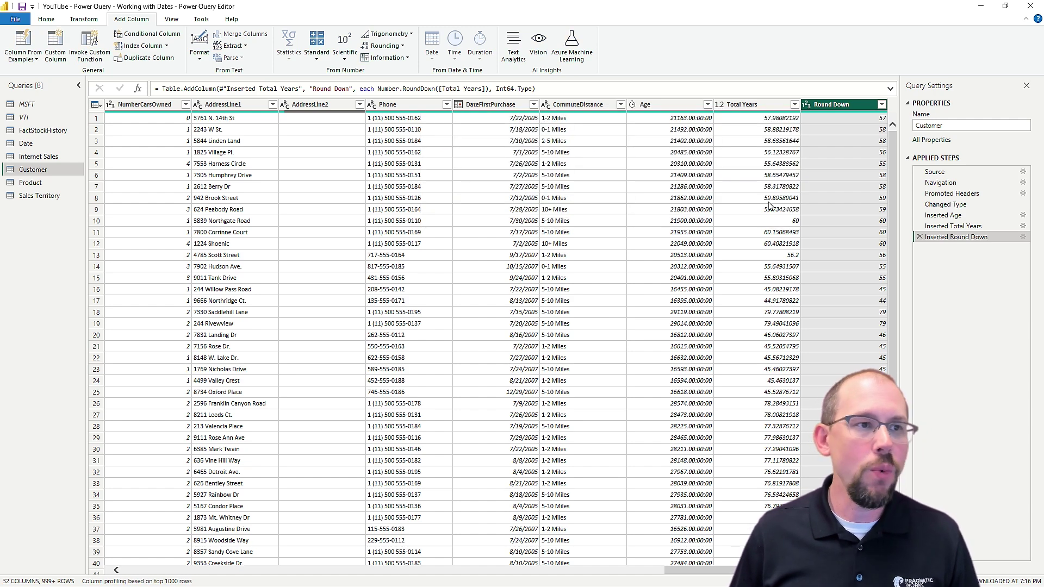